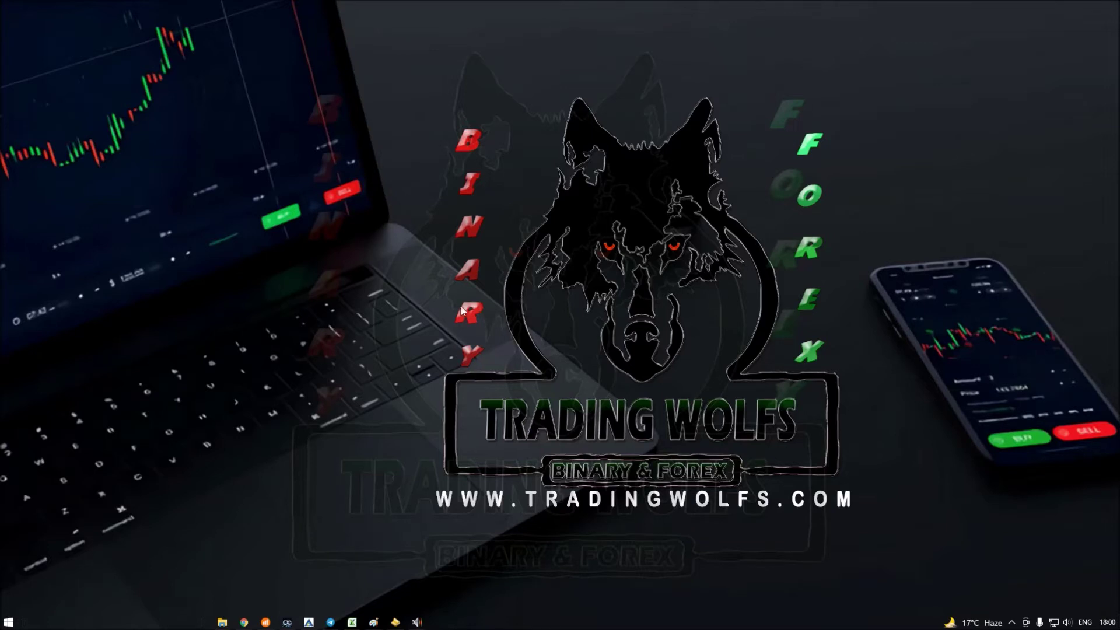
- Open MetaTrader, dismiss the alert window and examine the latest price action on the USDJPY M1 chart with the crosshair
click(308, 622)
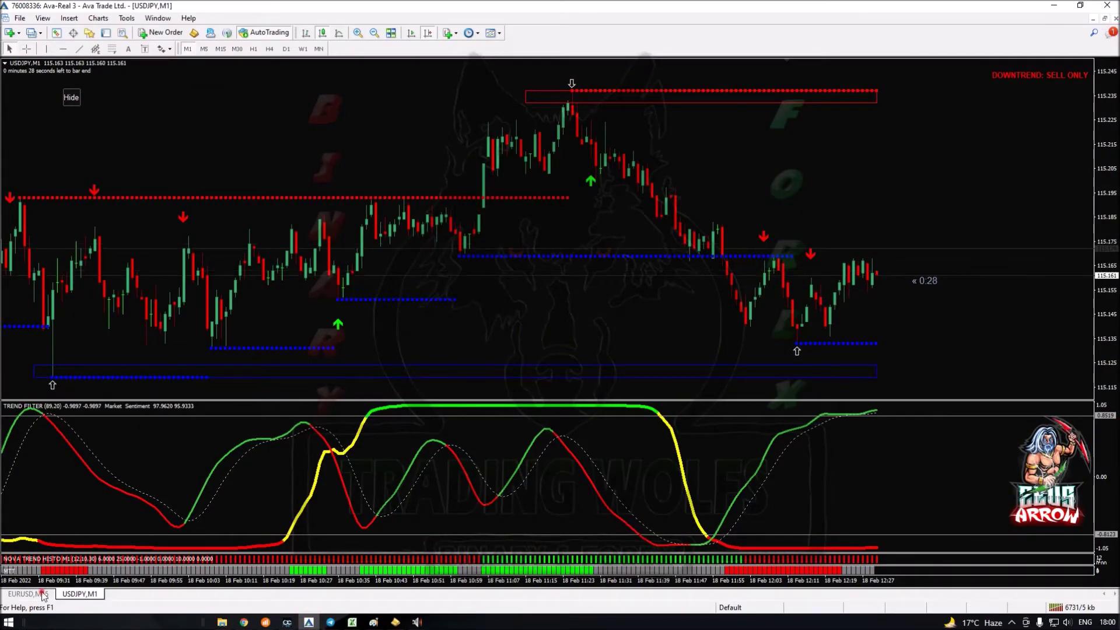
key(ctrl+Tab)
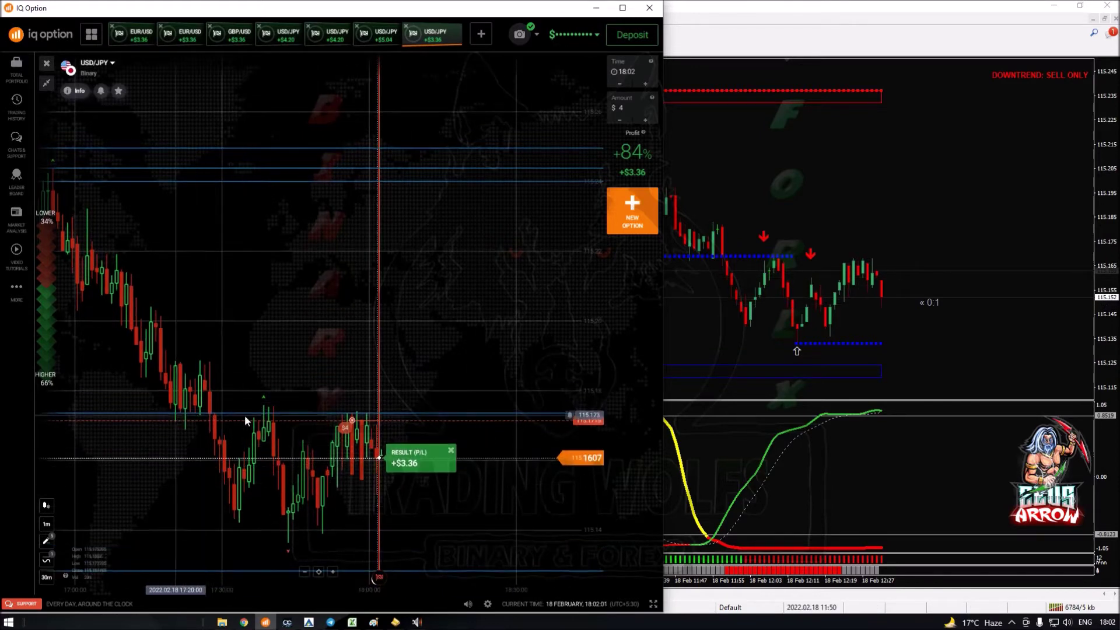
click(982, 250)
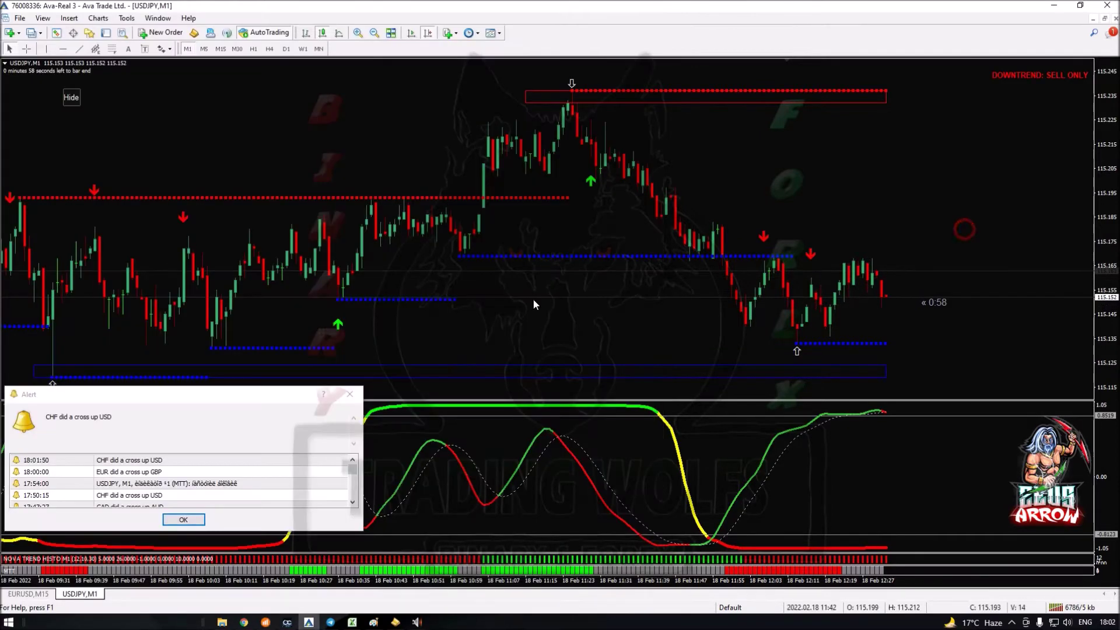
click(352, 393)
click(27, 49)
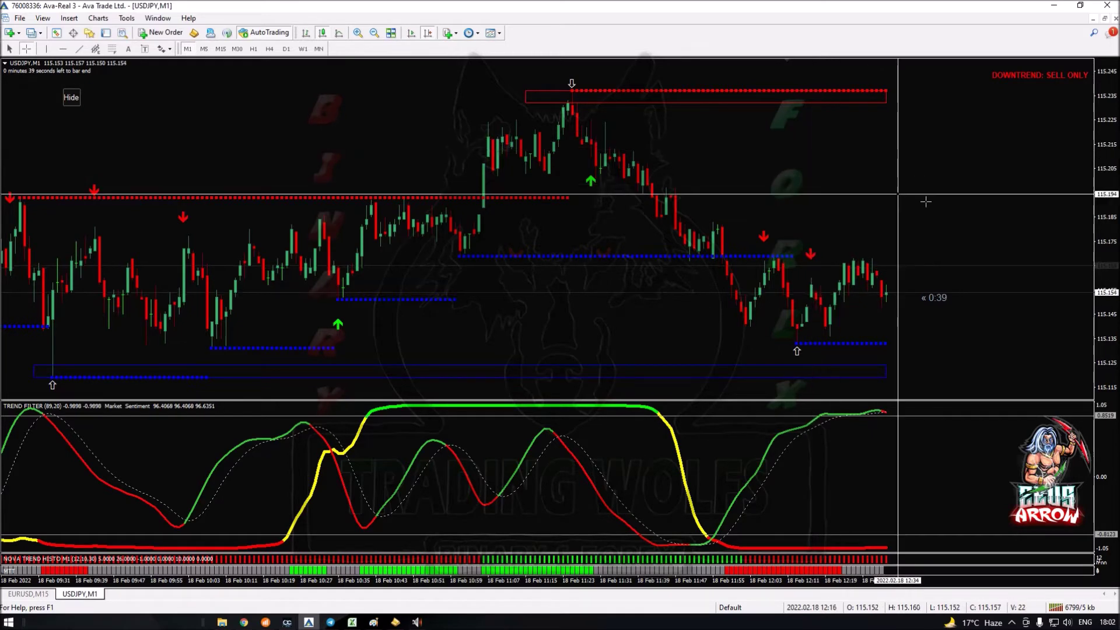
key(Escape)
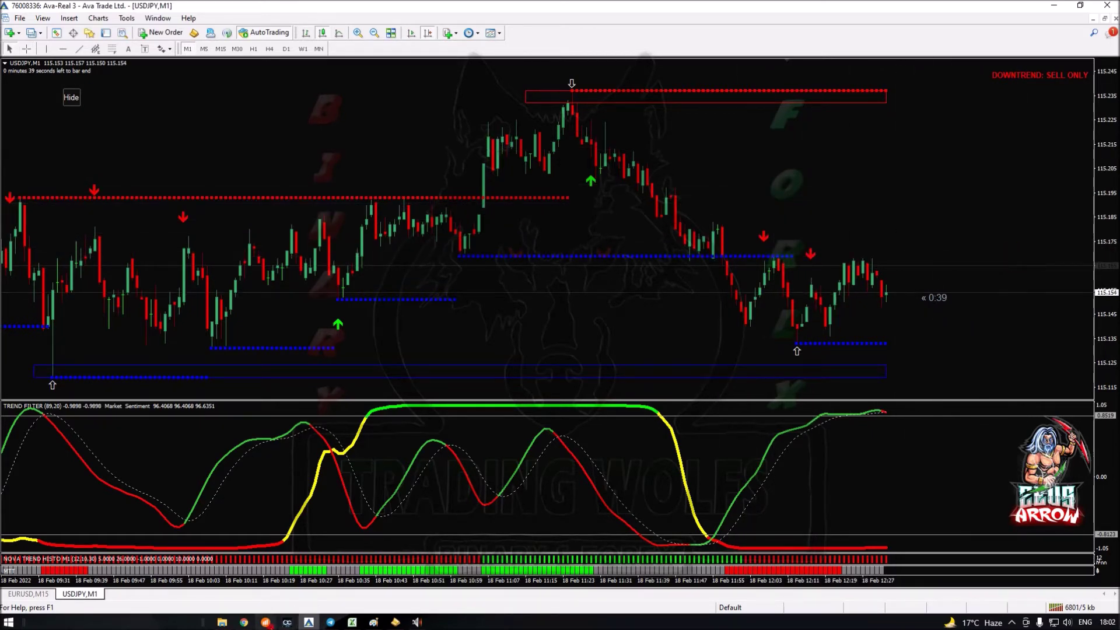
- Switch to IQ Option and review the results of the last two USD/JPY trades
click(266, 622)
click(378, 36)
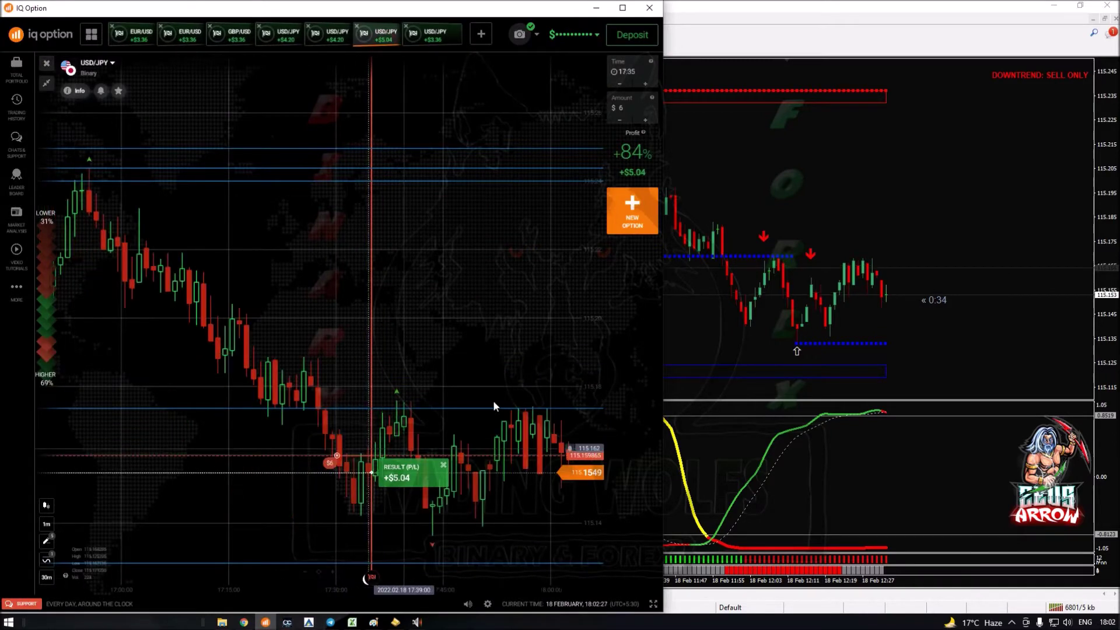
click(422, 40)
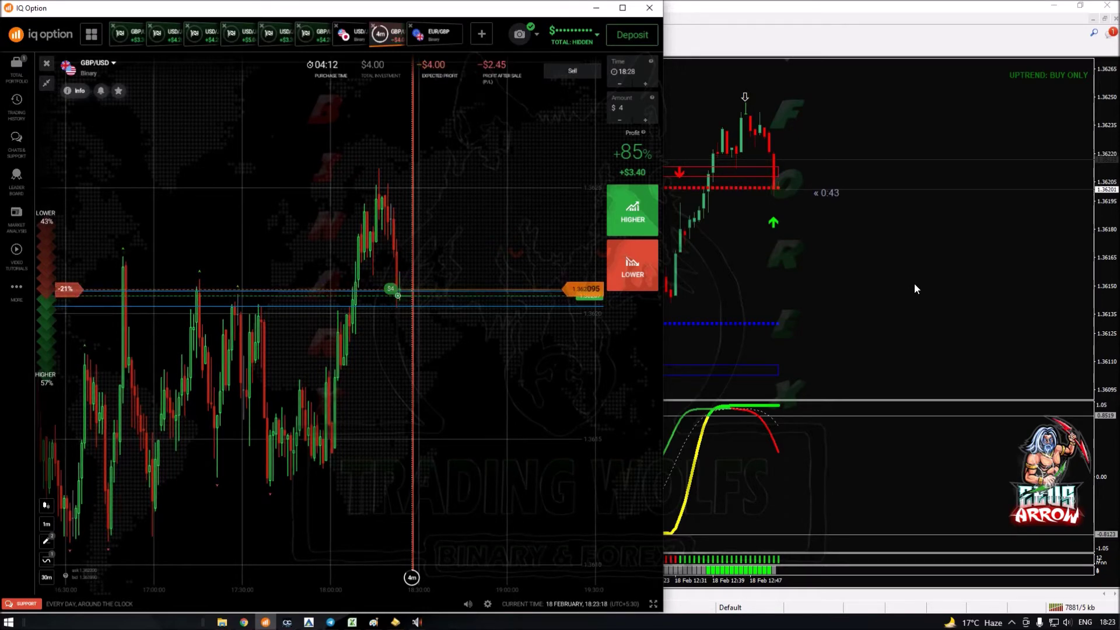
- Return to MetaTrader's GBPUSD M1 chart, collapse the symbol and timeframe panel and dismiss the alert window
click(900, 253)
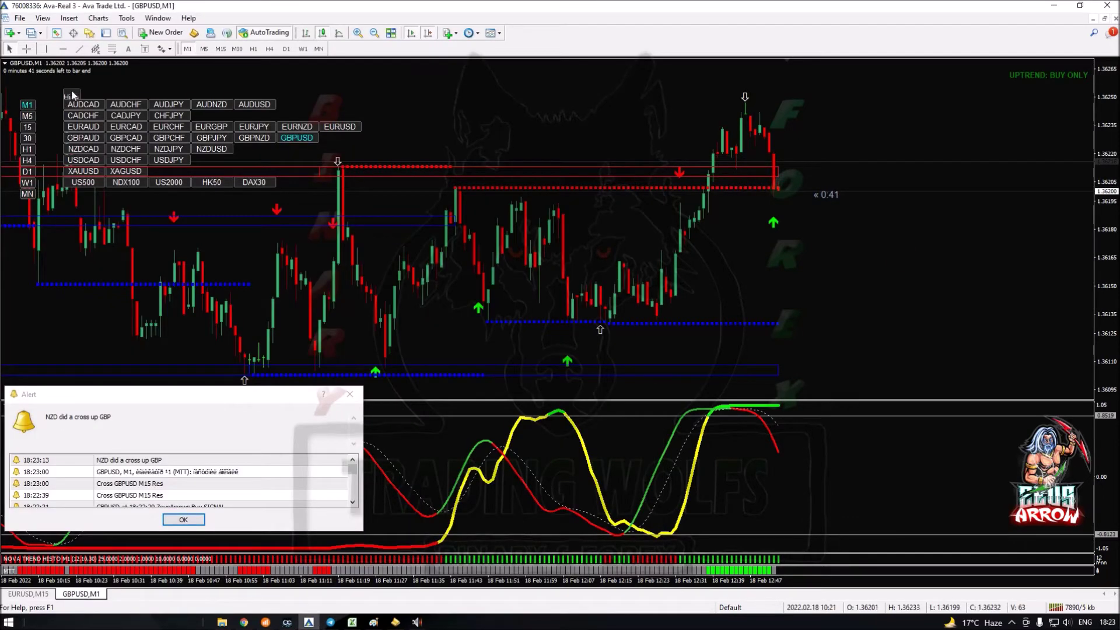
click(71, 97)
click(350, 394)
- Examine the resistance zone and the latest buy signal on the GBPUSD M1 chart with the crosshair
click(26, 49)
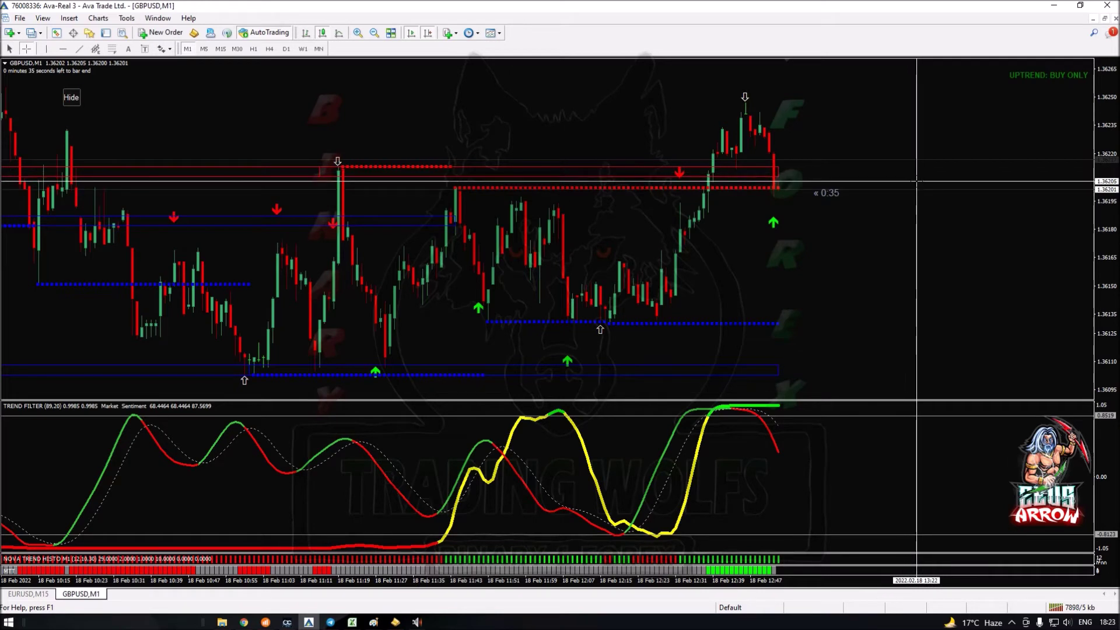
click(921, 152)
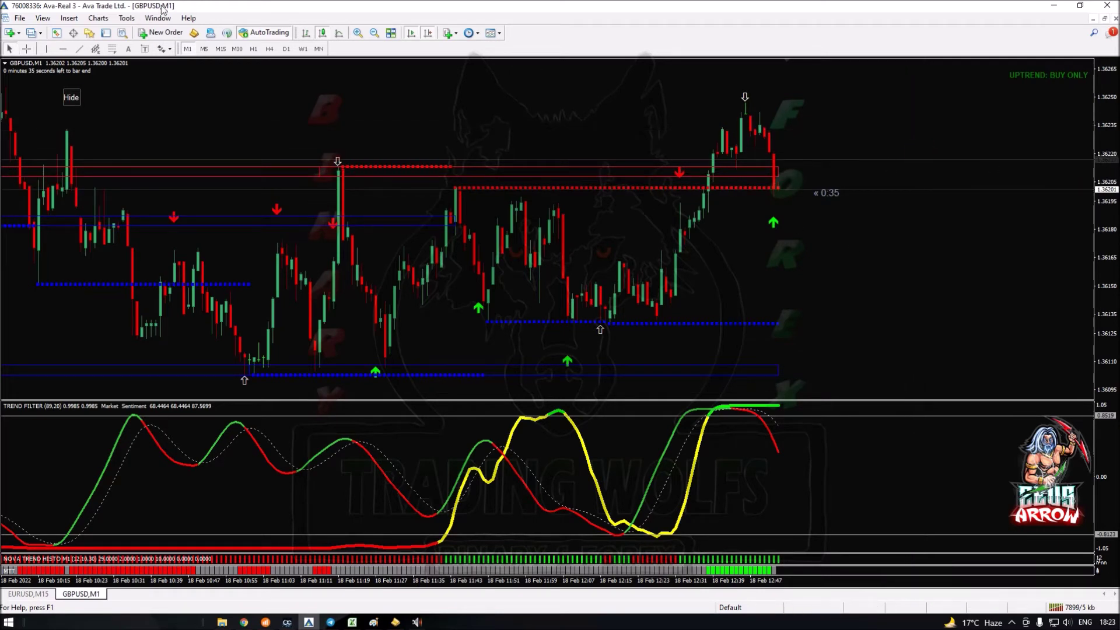
middle_click(743, 234)
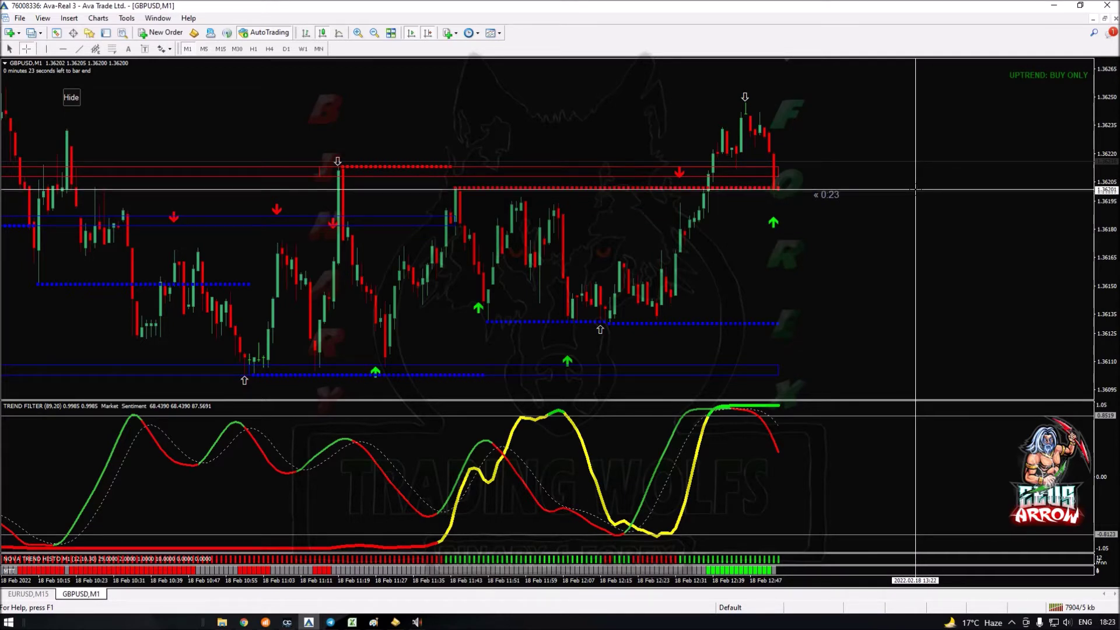
click(915, 190)
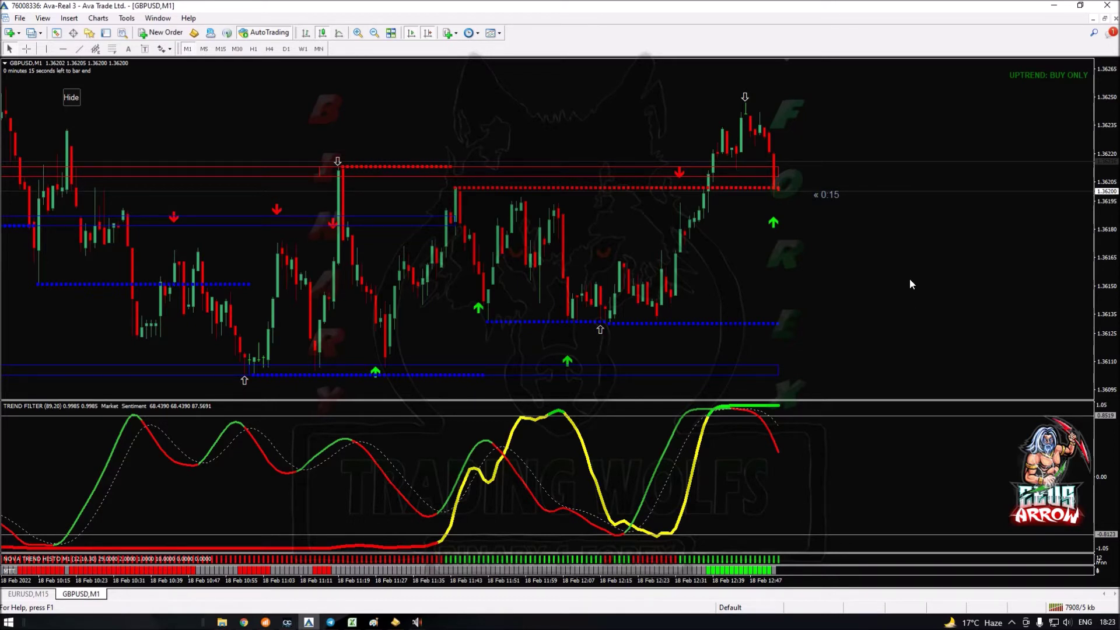
click(31, 49)
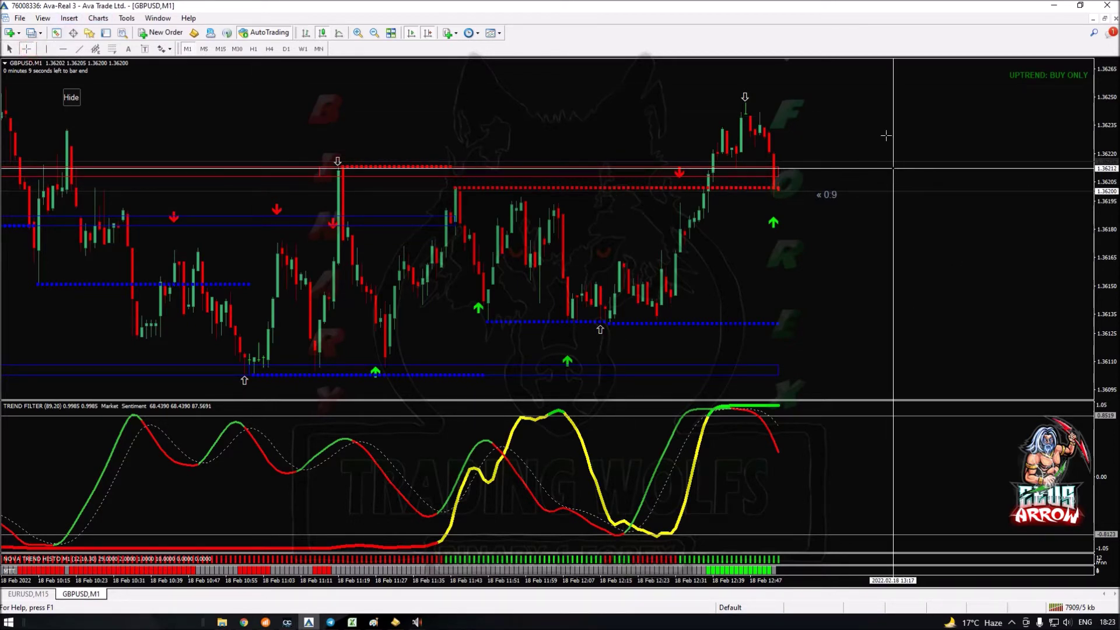
- Compare the open GBP/USD trade in IQ Option with the MetaTrader chart, lowering IQ Option's upper horizontal line to about 1.36132
click(264, 623)
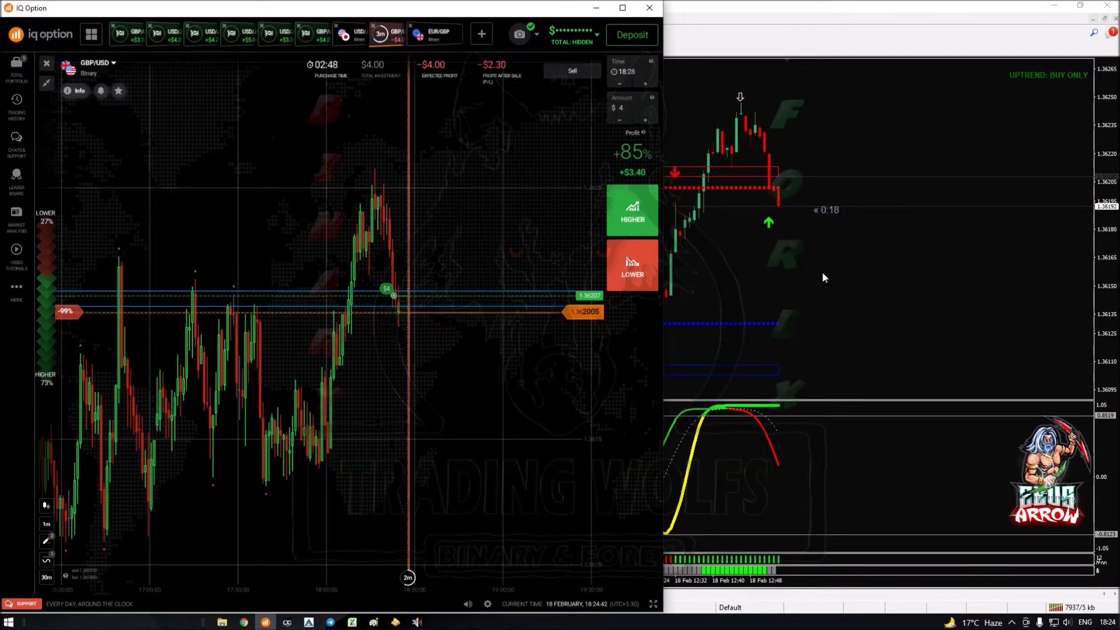
click(871, 282)
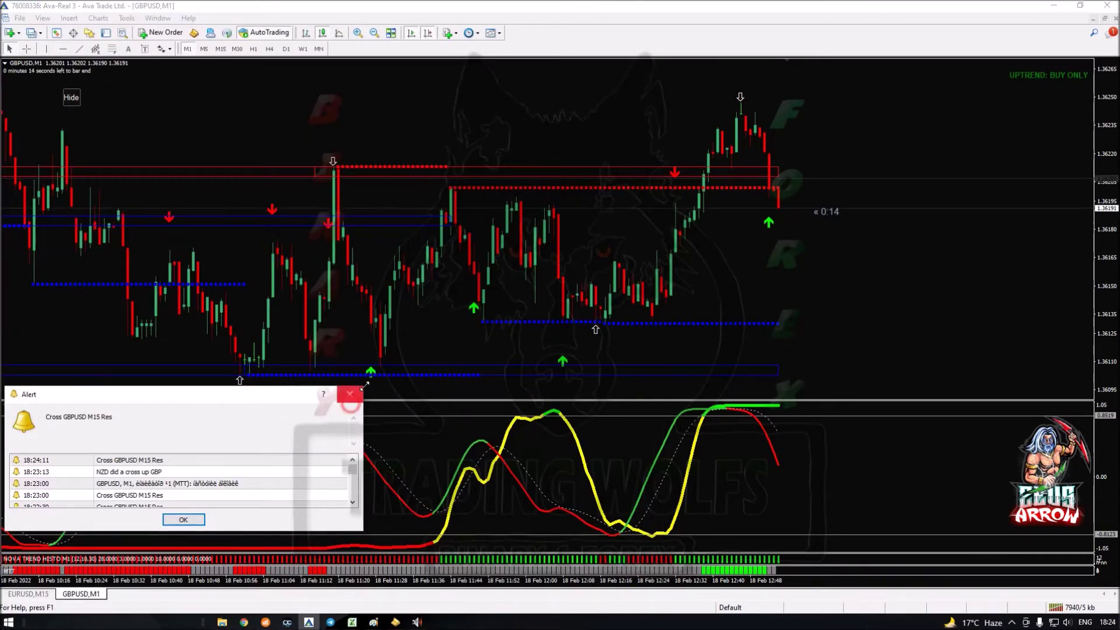
click(265, 622)
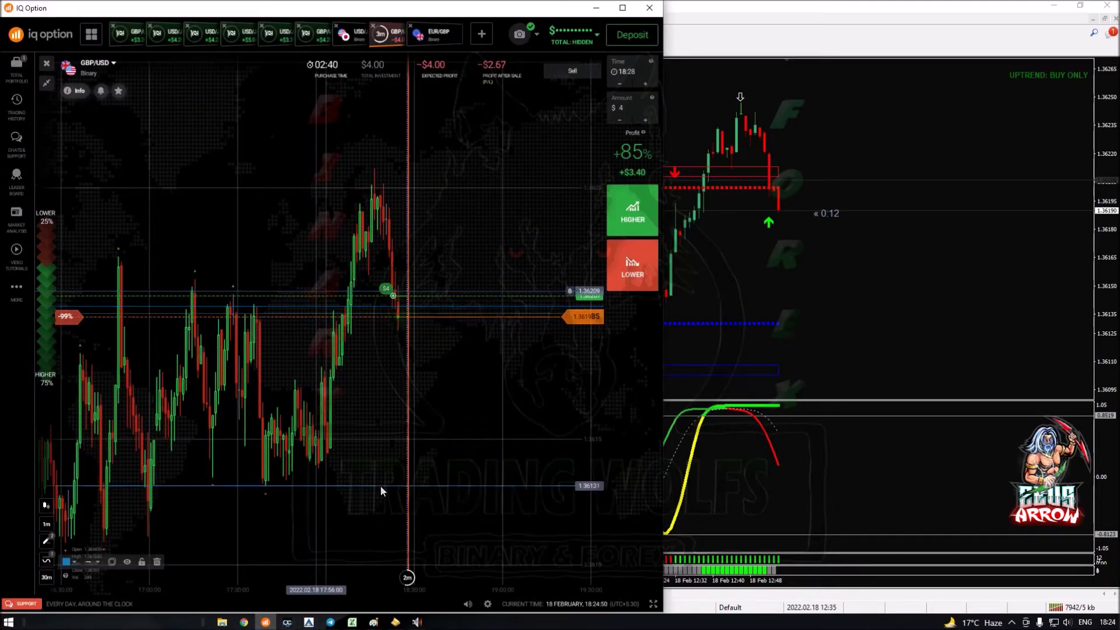
click(963, 290)
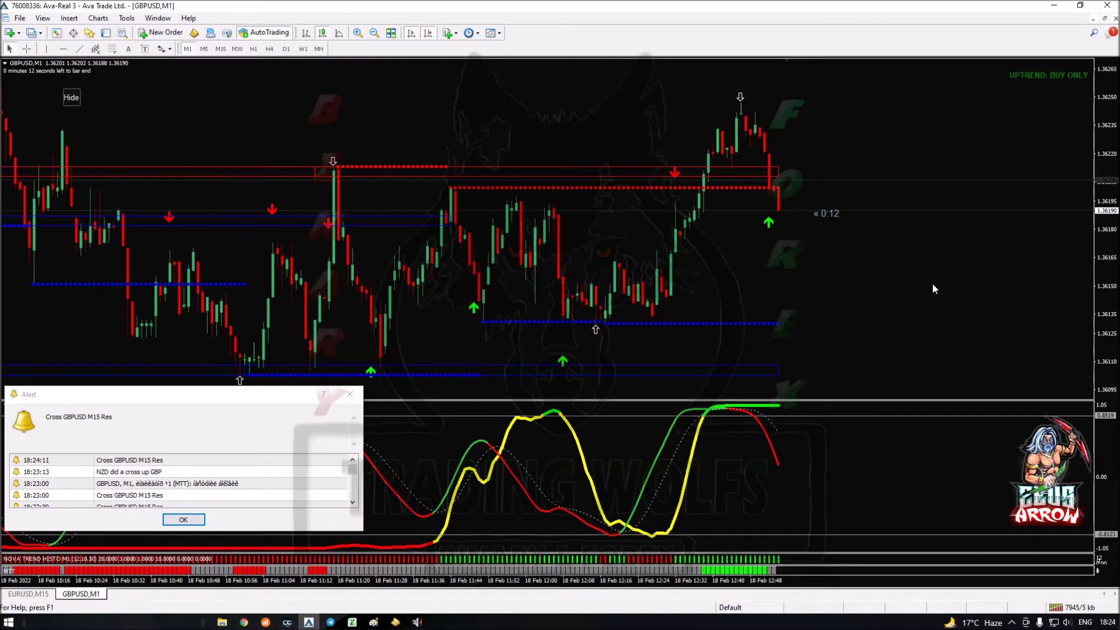
key(Escape)
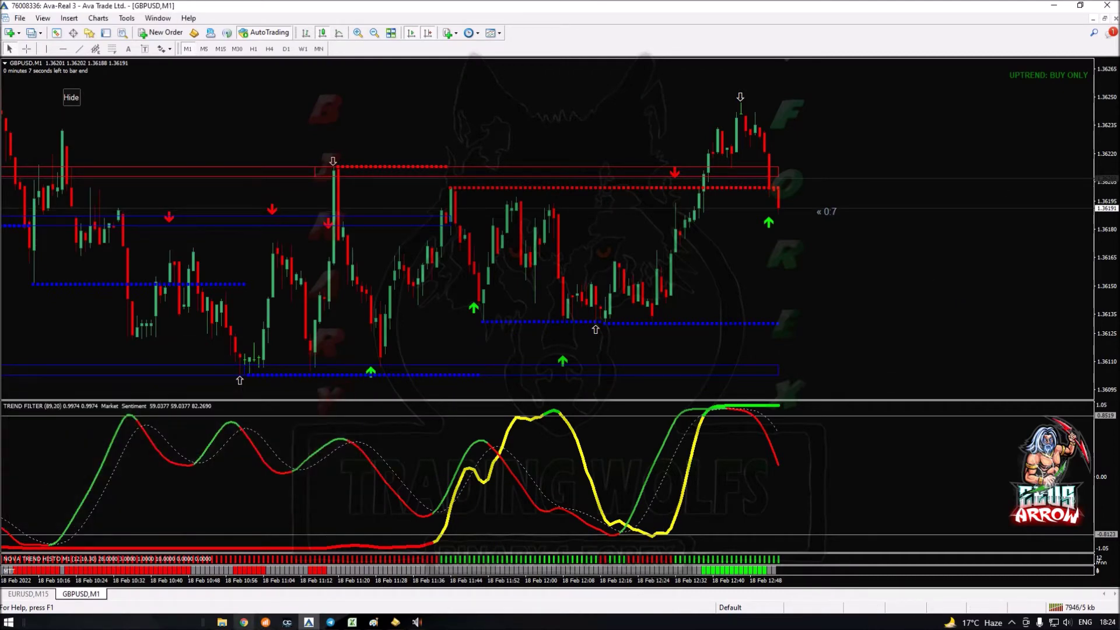
key(alt+Tab)
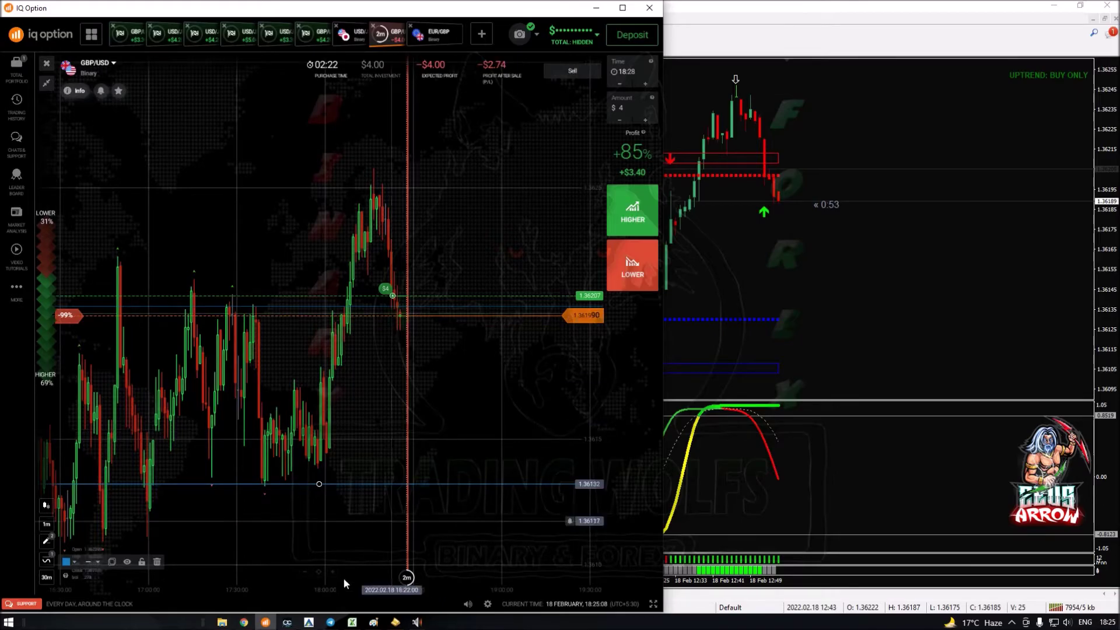
- Switch to The ZeusArrow_Daily_Trade_Manager.xls, move the Growth Meter arrow down to the last row of day 24 and review the plan to Net profit
click(352, 622)
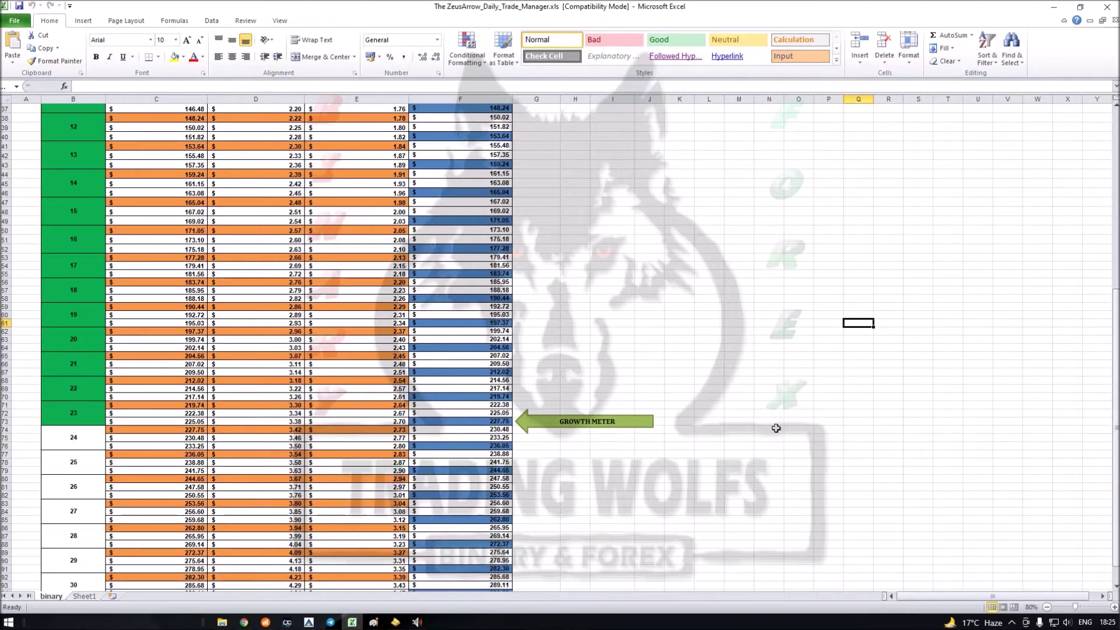
click(98, 438)
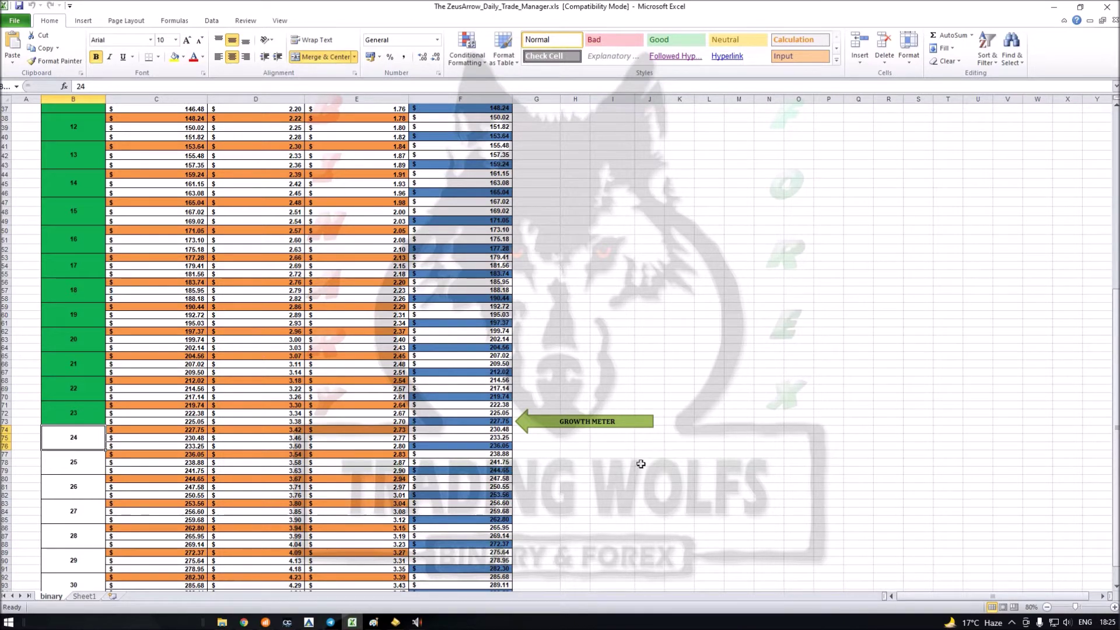
drag(532, 421, 532, 446)
click(799, 389)
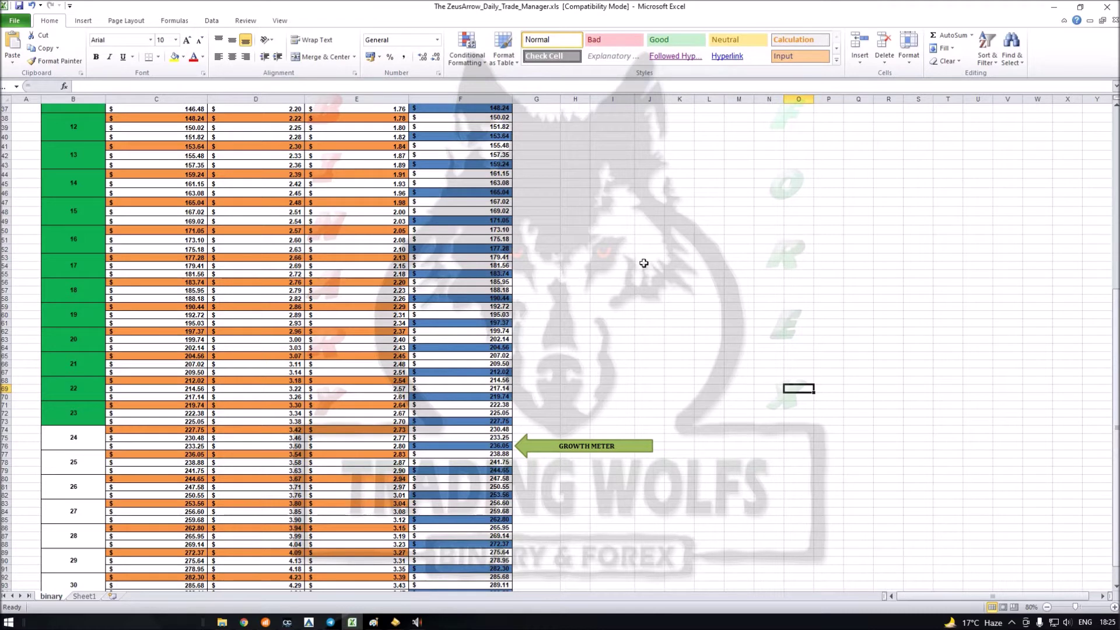
scroll(667, 276, down, 3)
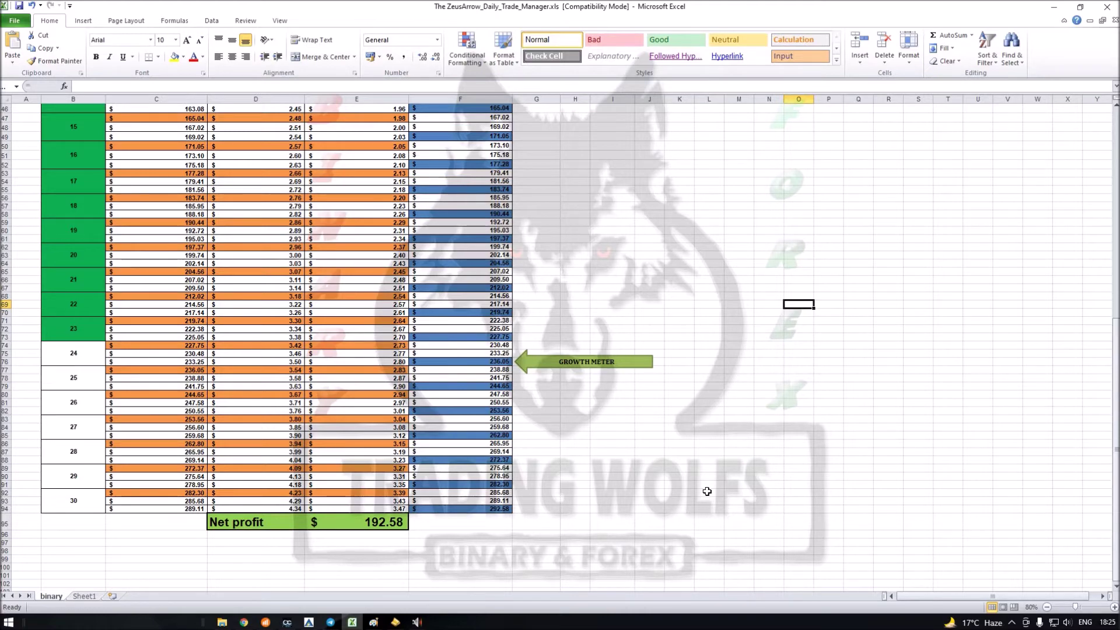
scroll(708, 492, up, 15)
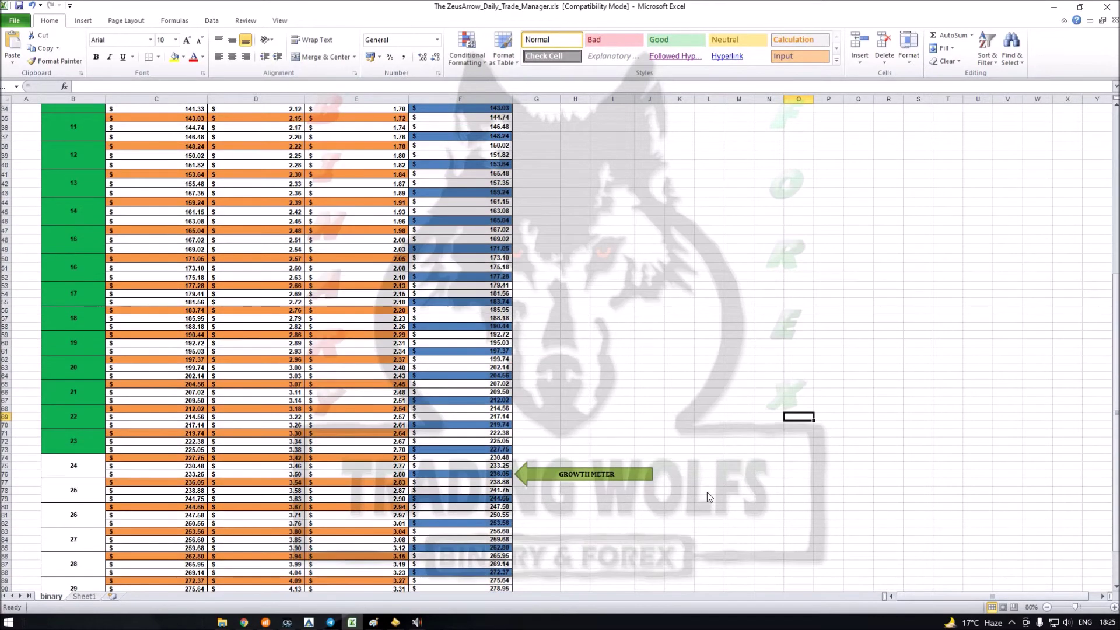
scroll(683, 478, down, 17)
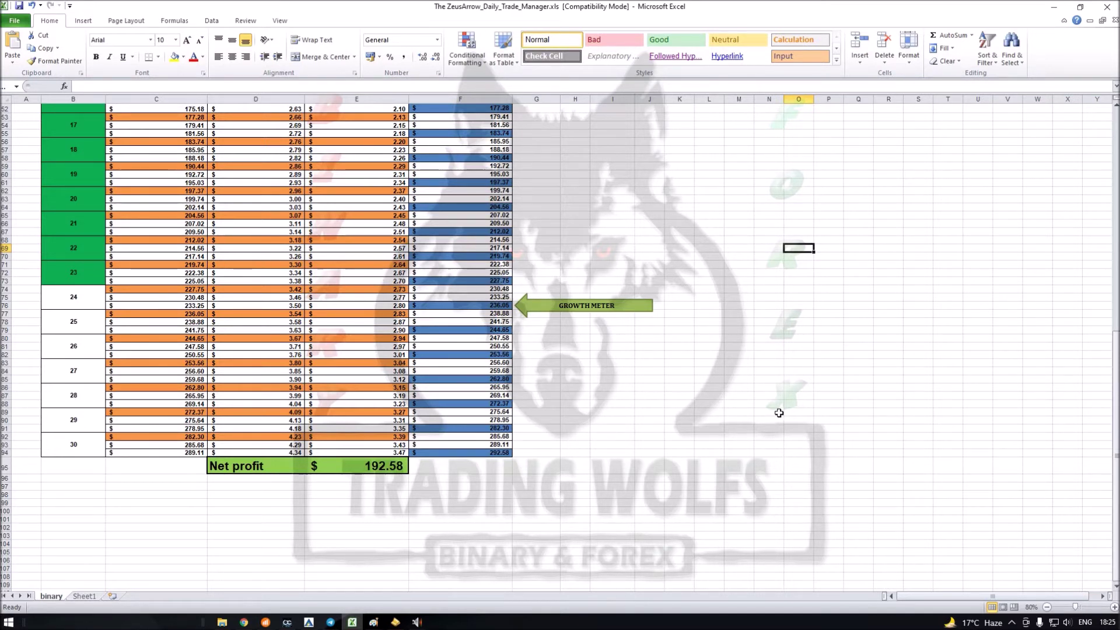
- On IQ Option's GBP/USD chart, clone the horizontal line at 1.36132 and place the copy just above the trade's entry level
click(310, 623)
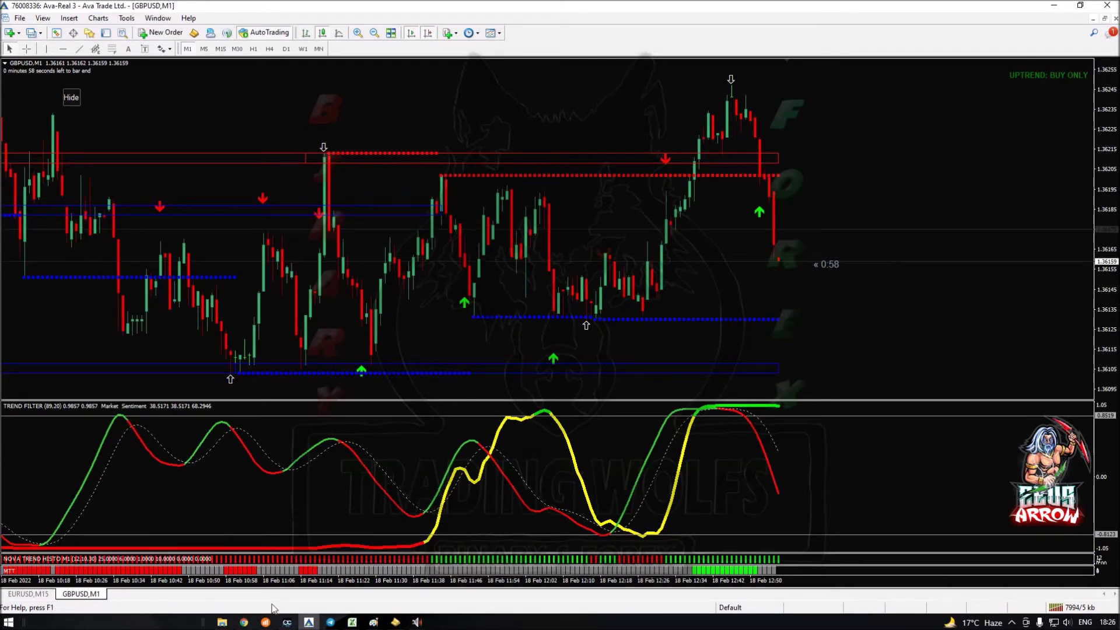
click(266, 622)
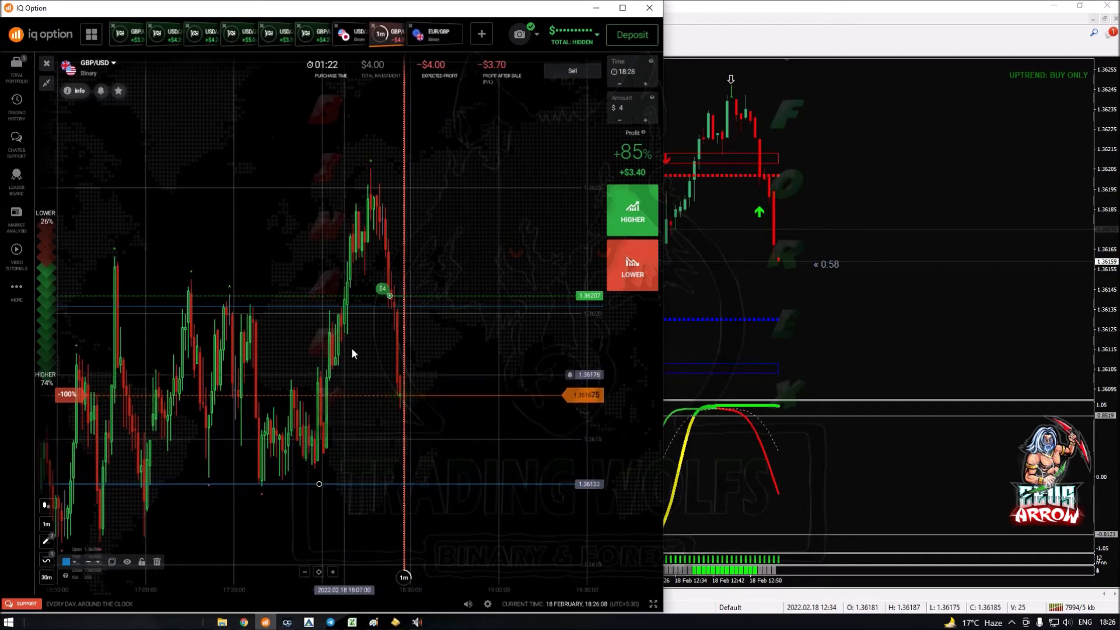
click(113, 566)
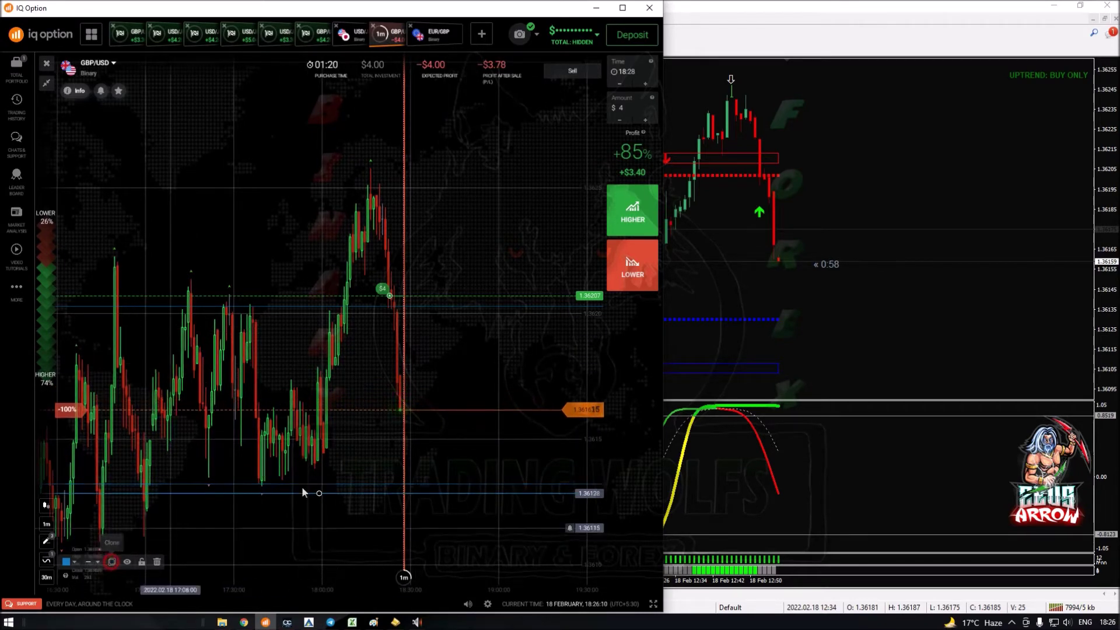
drag(315, 498, 237, 290)
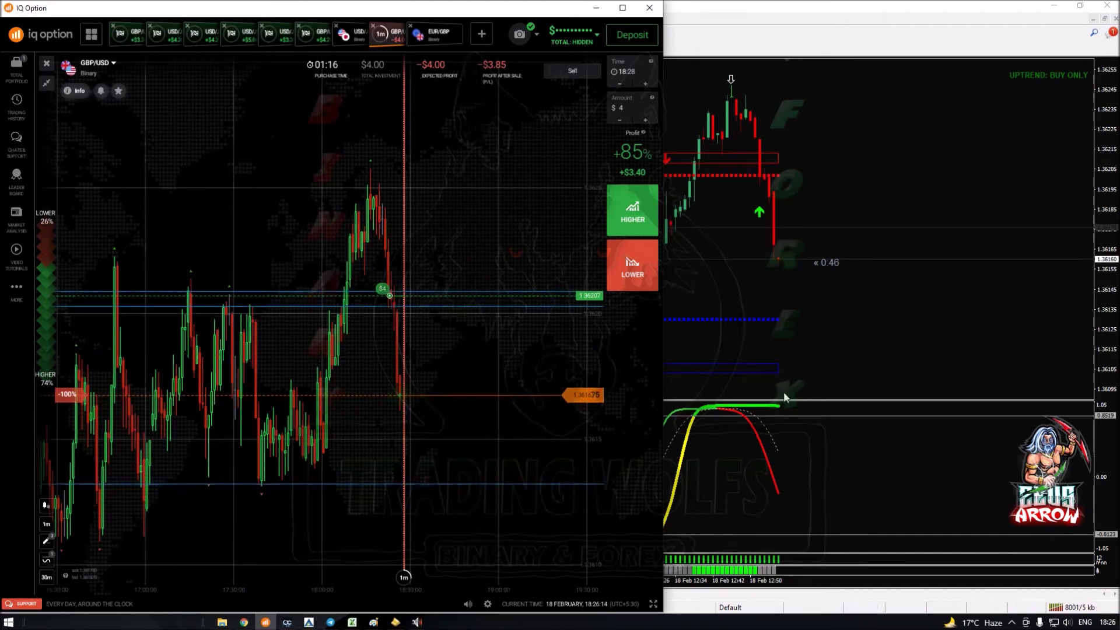
click(293, 485)
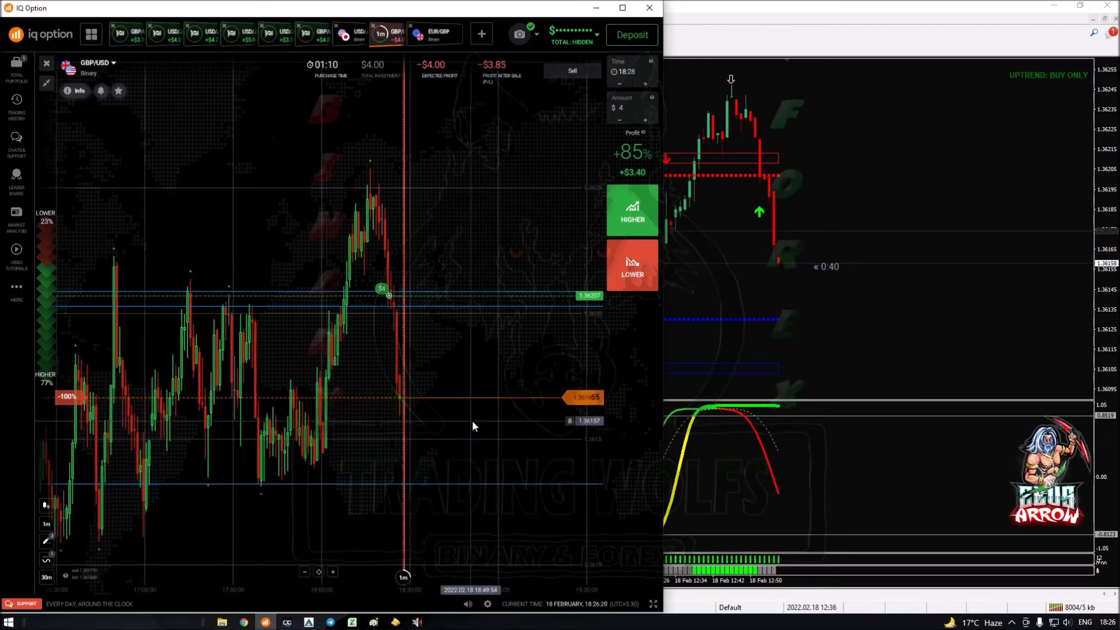
scroll(471, 420, up, 2)
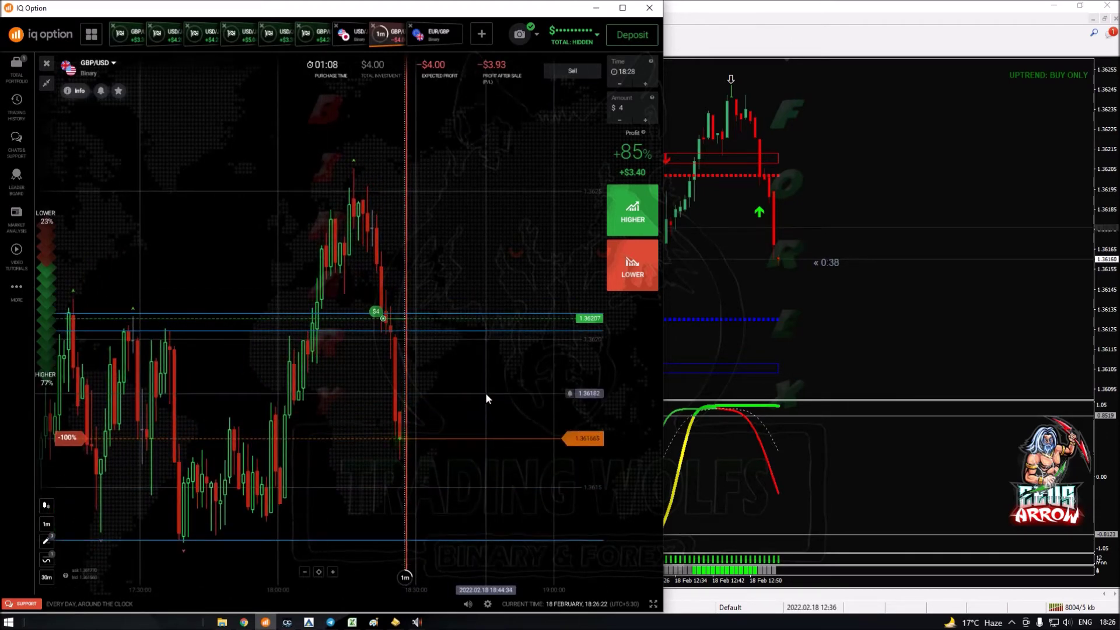
- Bring up the USD/JPY chart and set the option's expiration time to 18:31
click(437, 30)
click(352, 36)
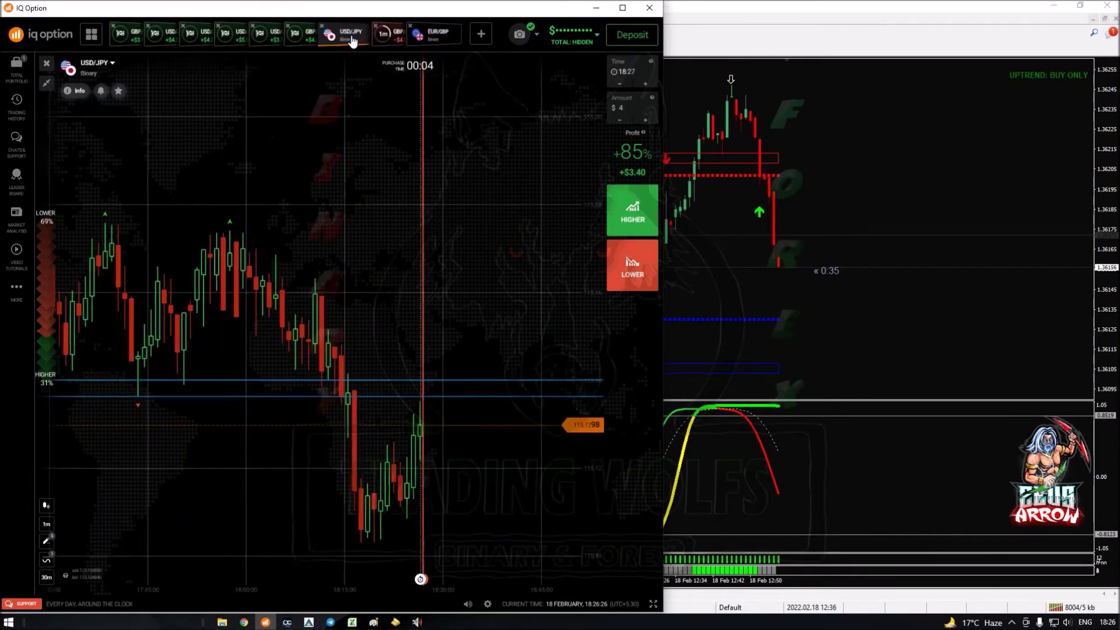
click(627, 71)
click(517, 195)
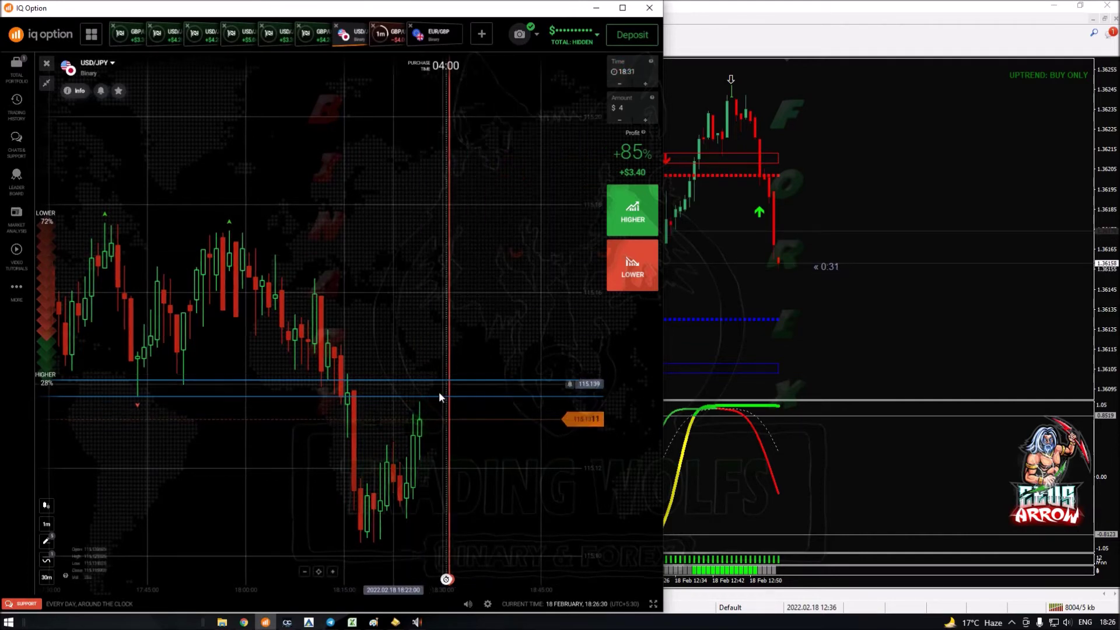
- Set the USD/JPY option's expiration time to 18:32 and place a $4 Lower trade
scroll(393, 324, down, 3)
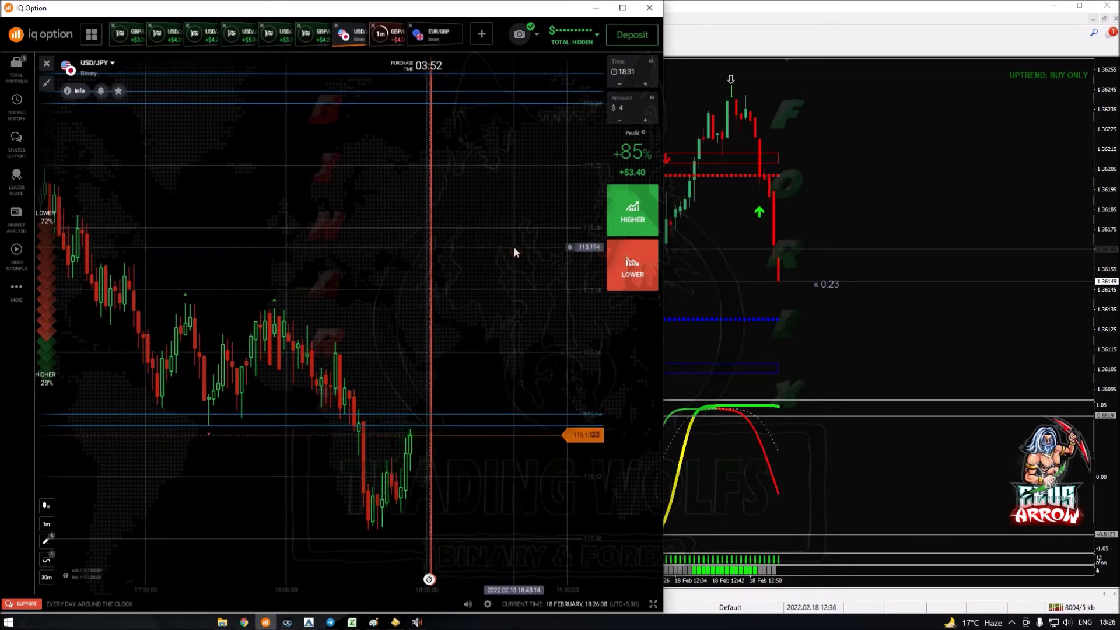
click(629, 72)
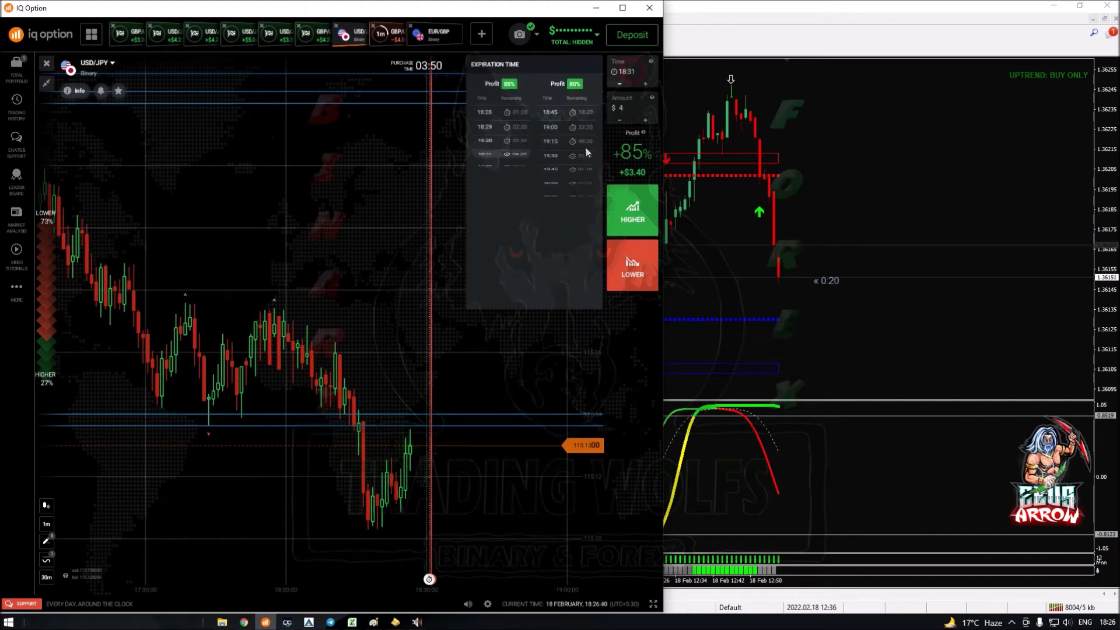
click(511, 174)
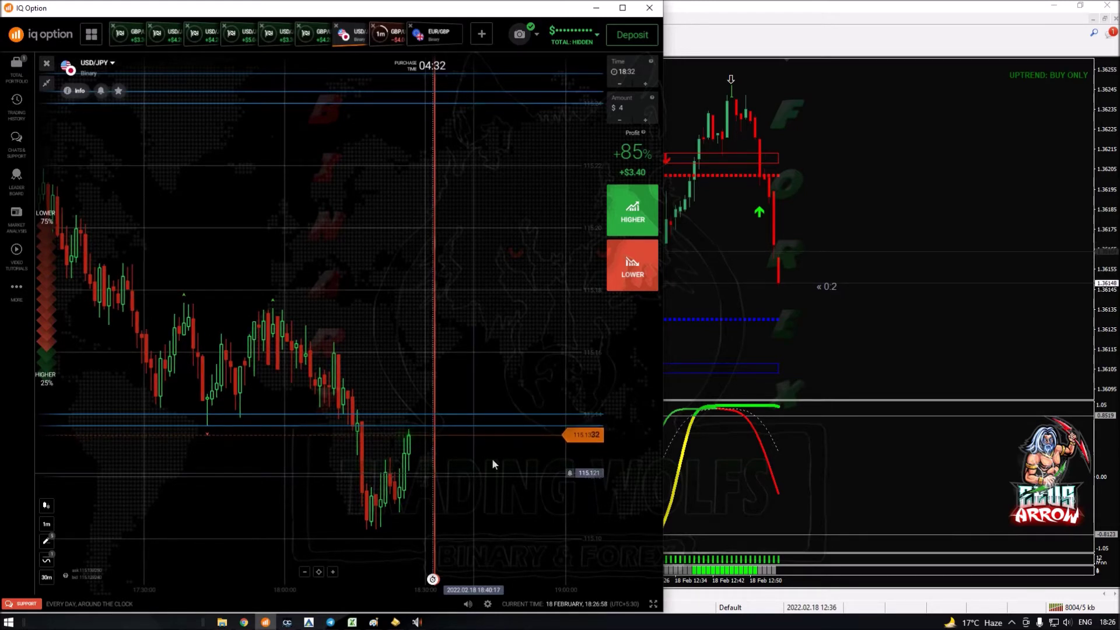
key(shift+s)
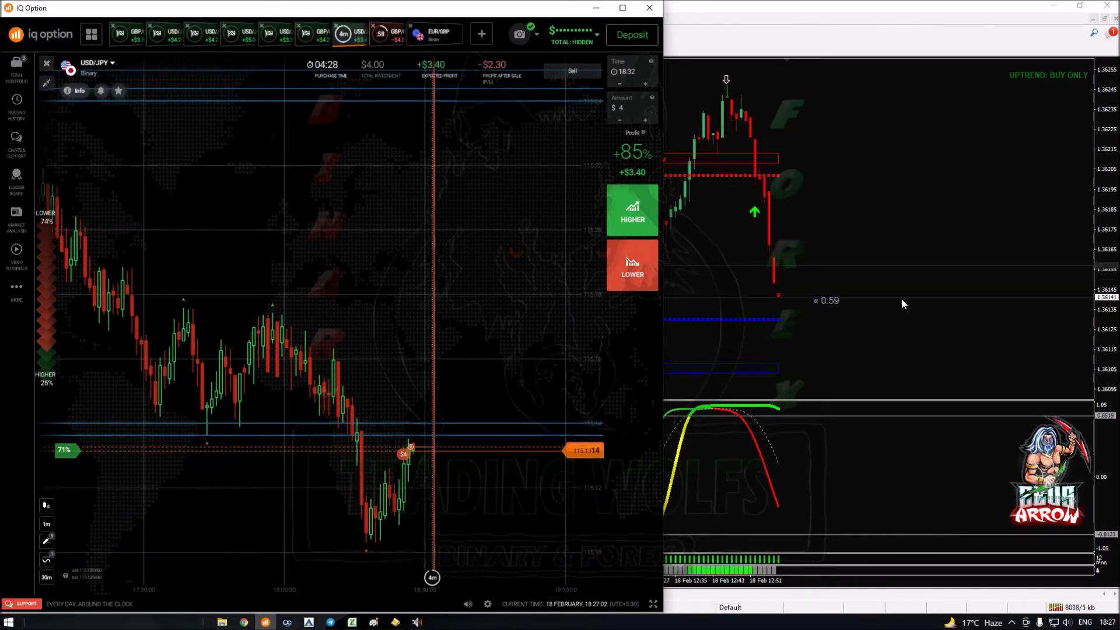
- Close the EUR/GBP chart and set up a new GBP/USD option expiring at 18:32 with the amount raised to $5
click(403, 32)
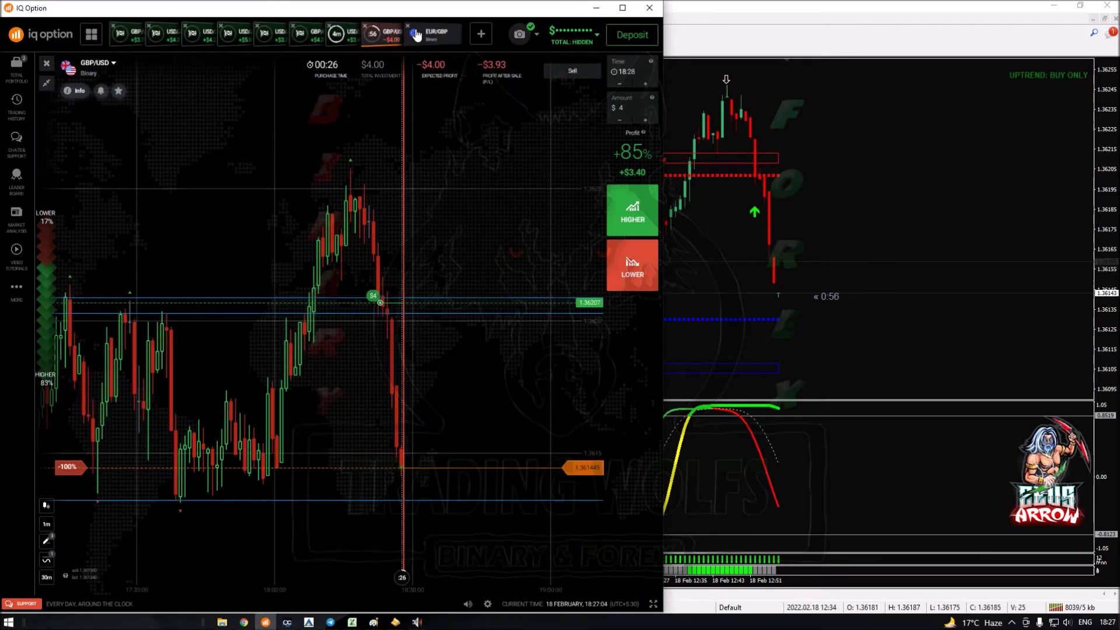
click(408, 27)
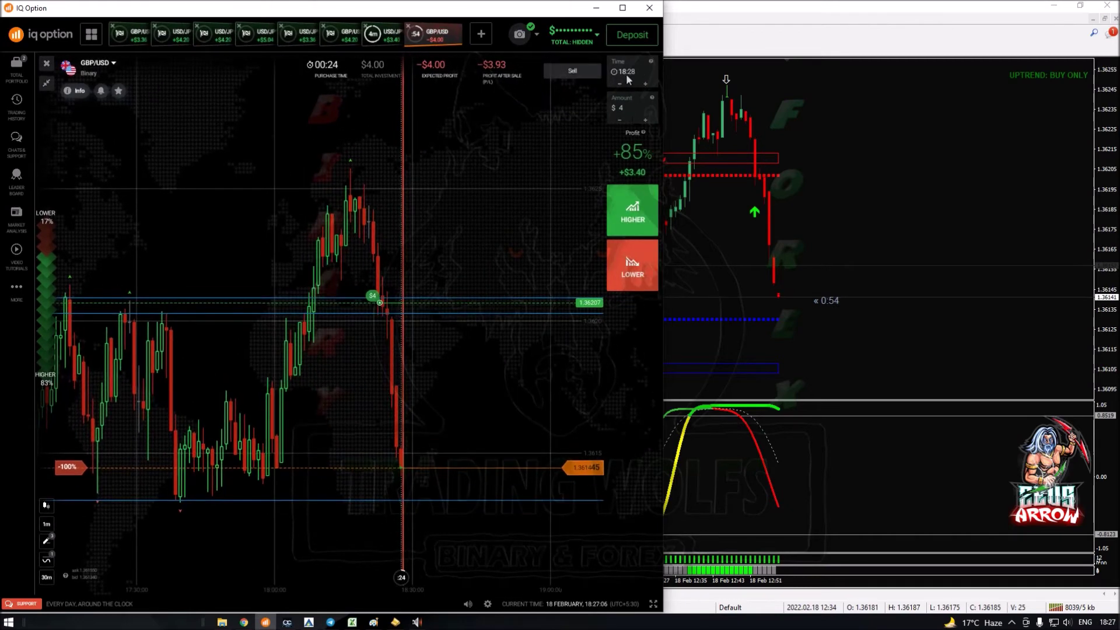
click(626, 74)
click(517, 168)
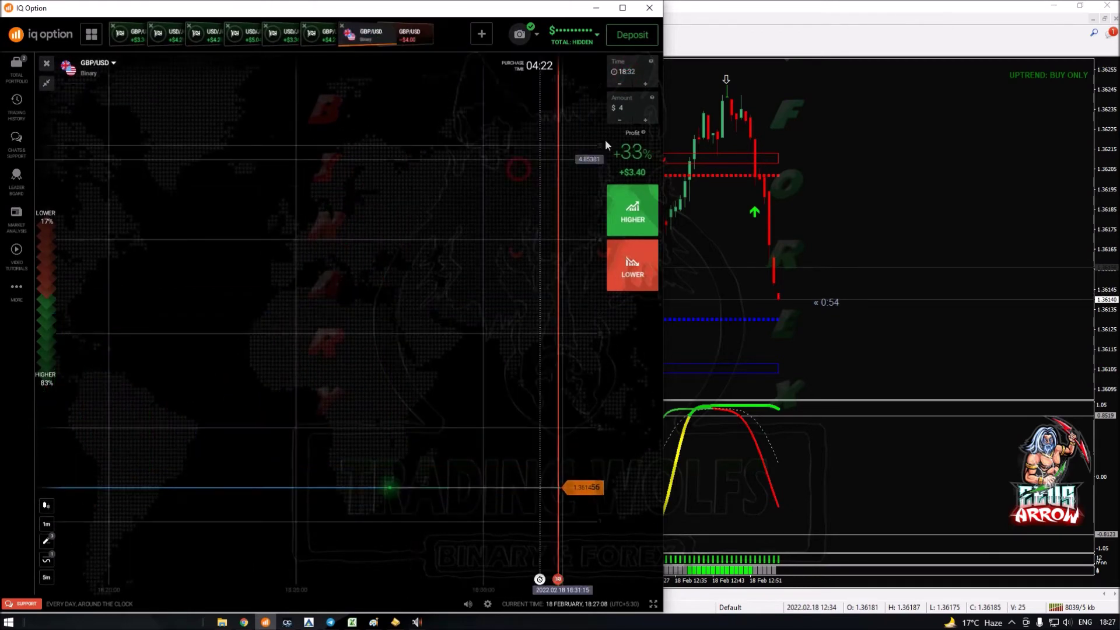
click(646, 120)
scroll(411, 373, down, 5)
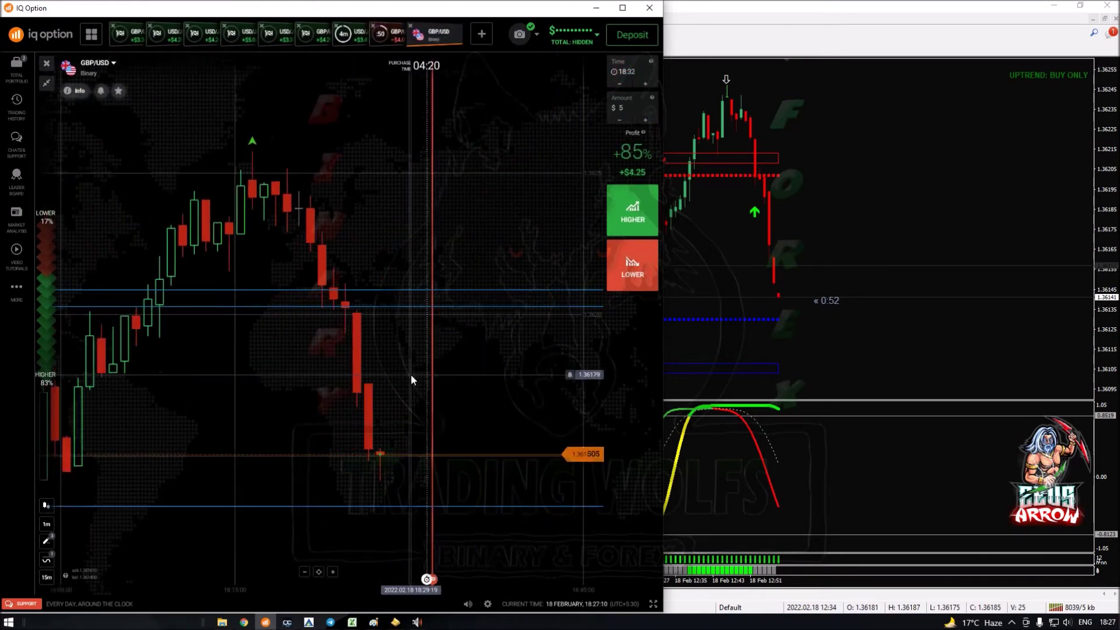
scroll(430, 413, down, 3)
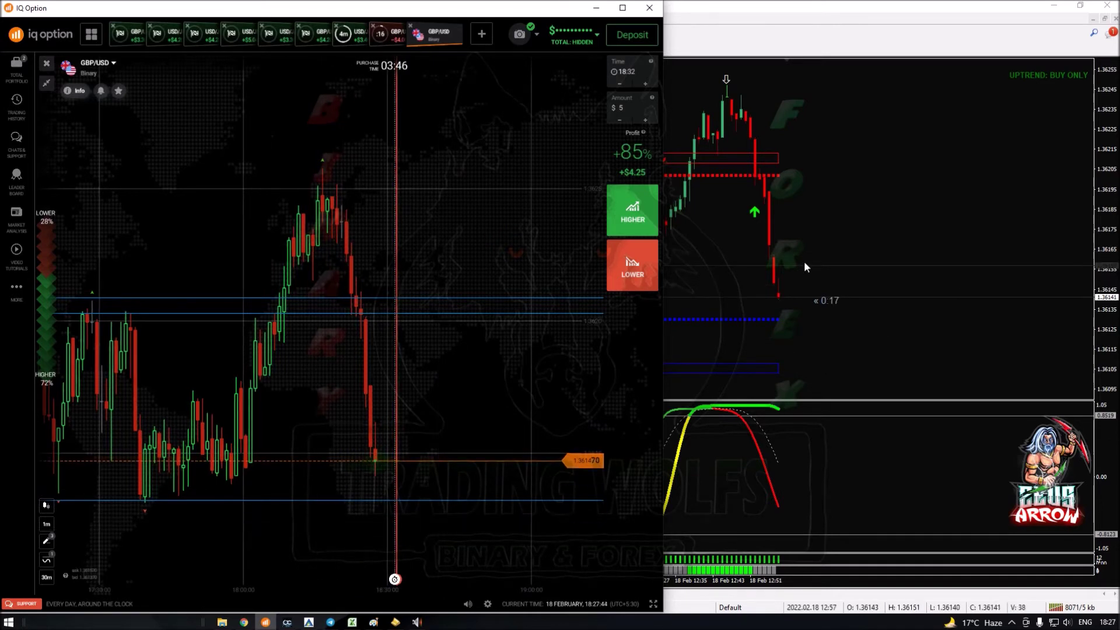
- Set the new GBP/USD option's expiration to 18:33 and check on the open USD/JPY and GBP/USD trades
click(635, 78)
click(520, 173)
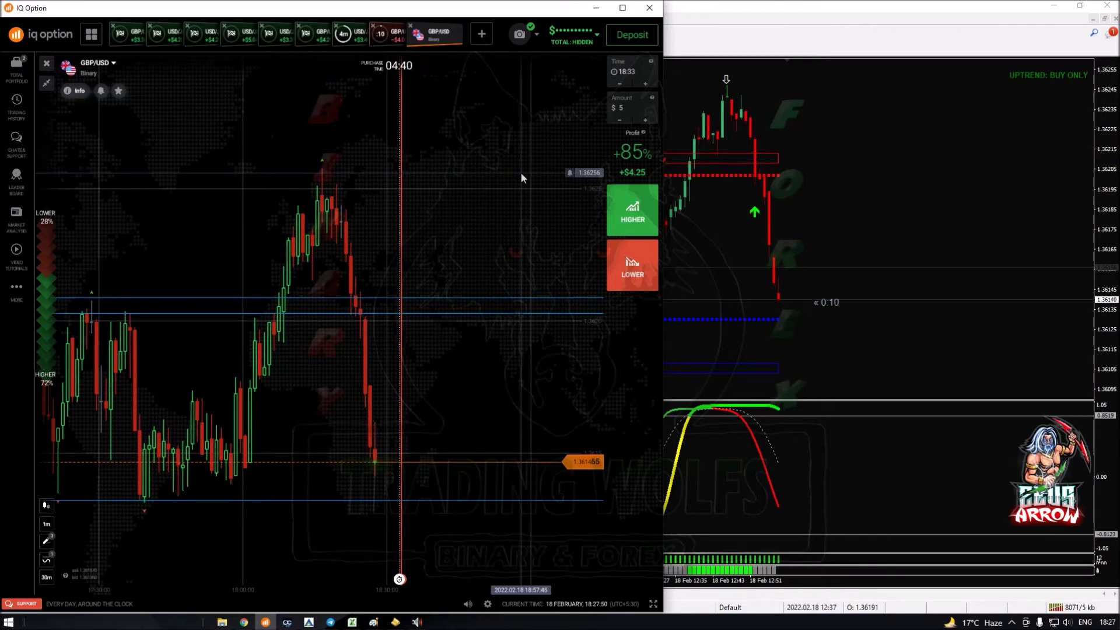
click(352, 47)
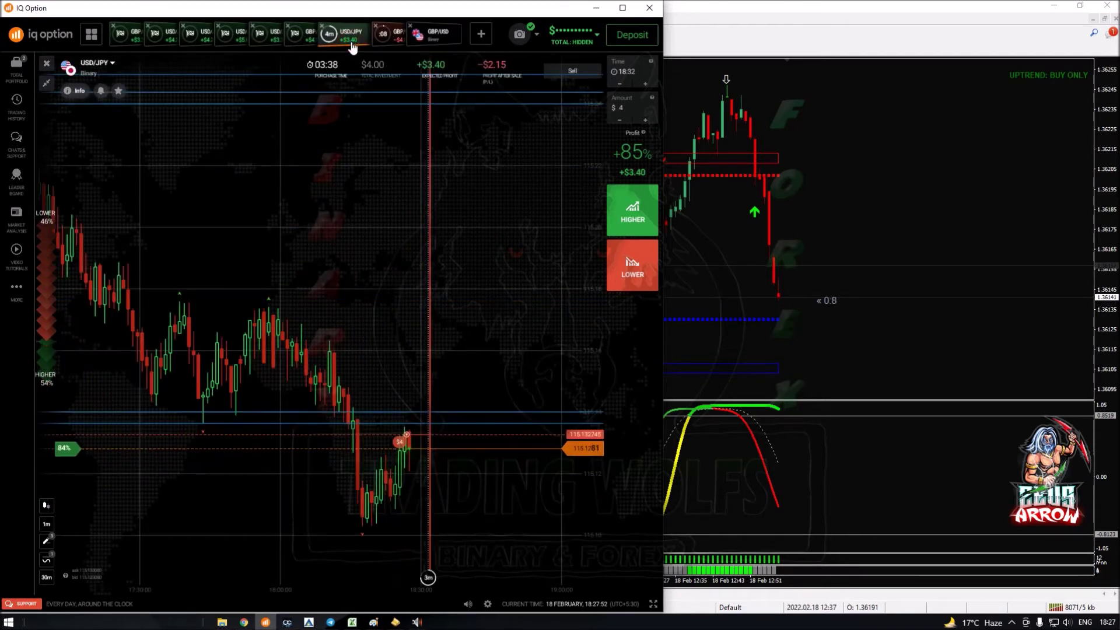
click(392, 39)
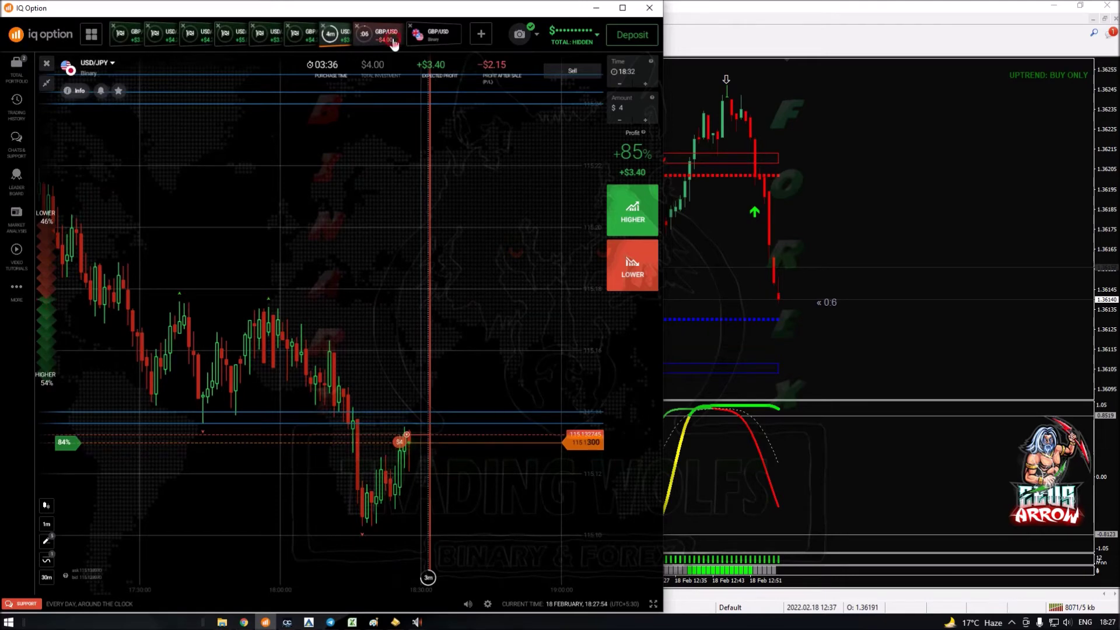
click(433, 33)
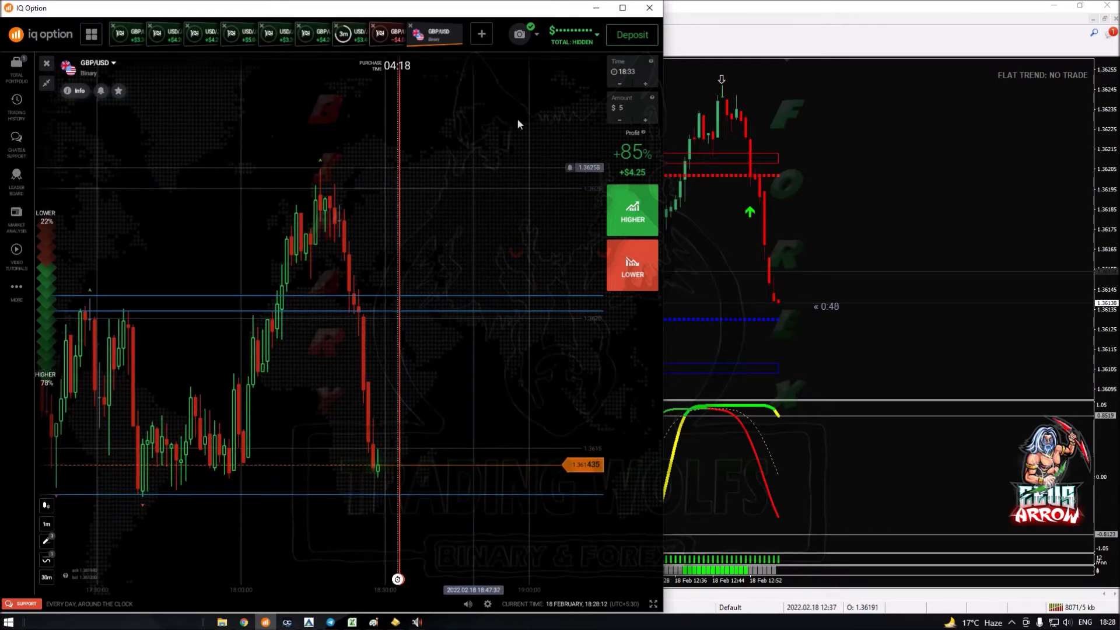
- Set the $5 GBP/USD option's expiration time to 18:34 with more of the price history in view
click(627, 71)
click(493, 234)
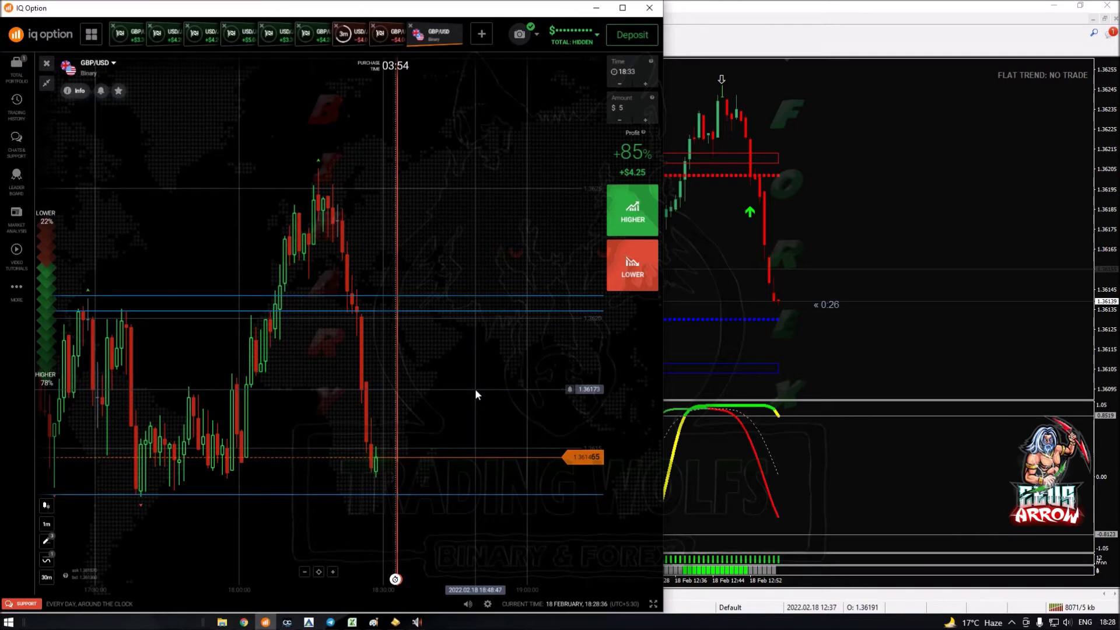
click(625, 72)
click(491, 201)
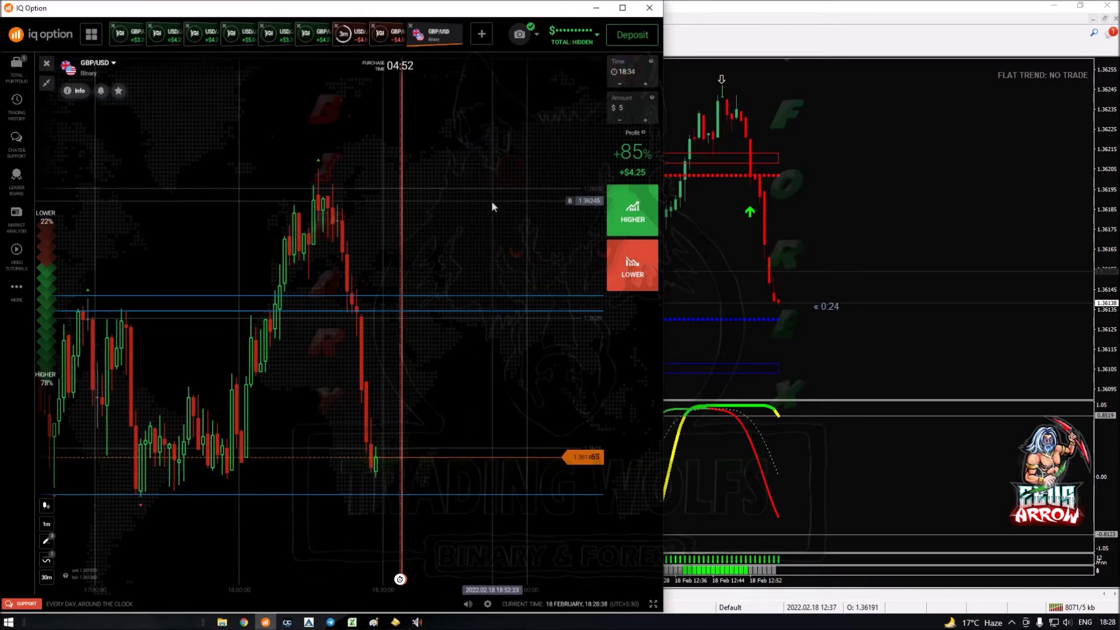
scroll(490, 407, down, 1)
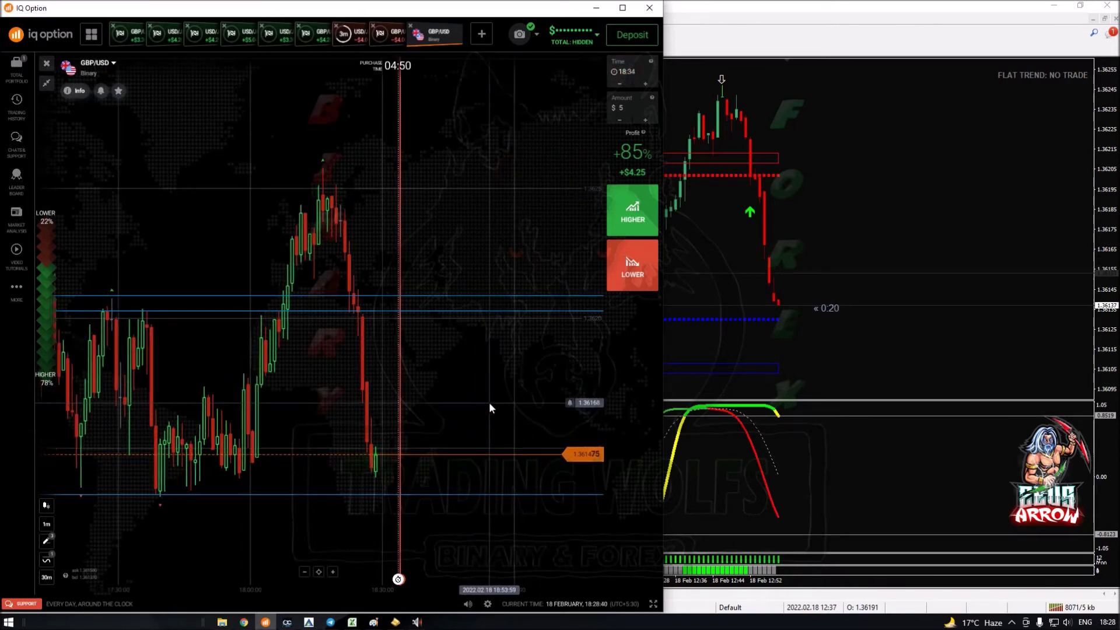
scroll(489, 404, down, 1)
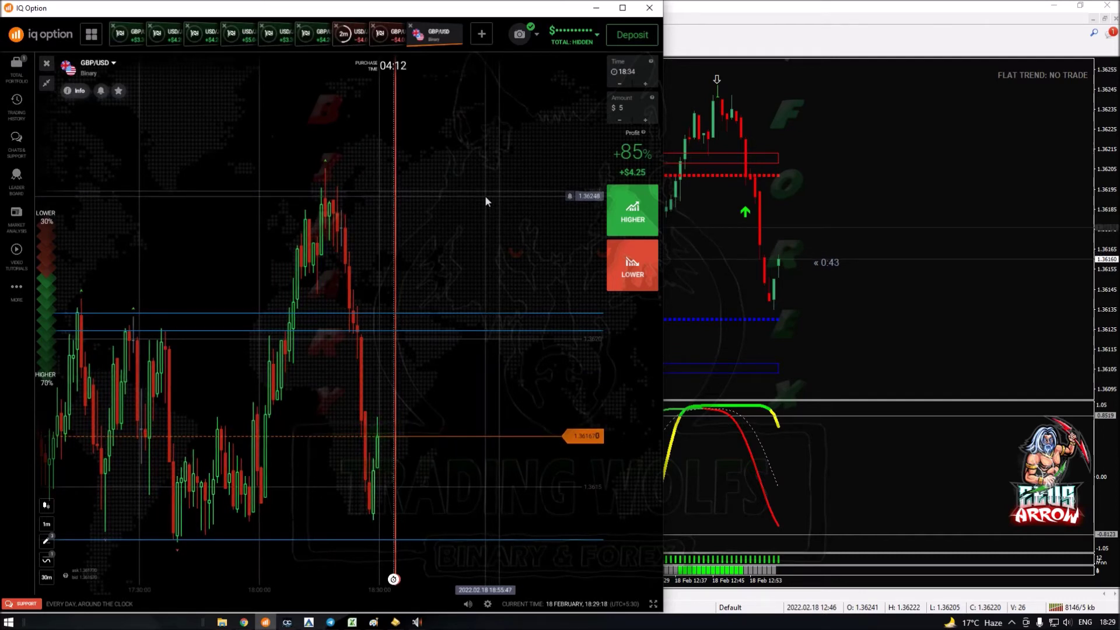
- Monitor the open $4 USD/JPY trade while comparing it with price action on the new GBP/USD option's chart
click(355, 34)
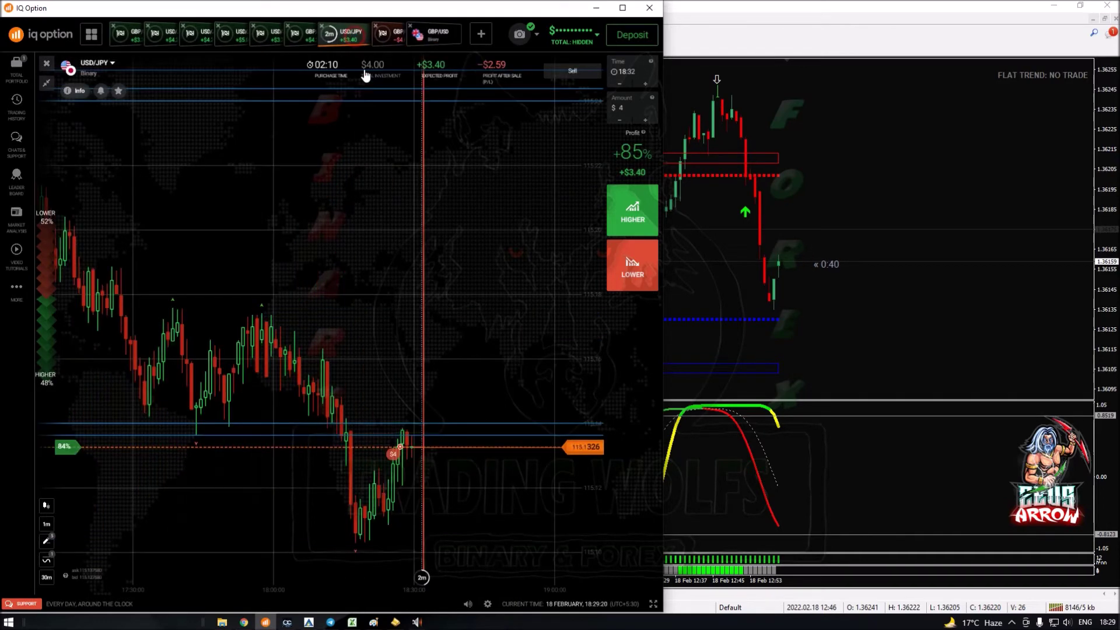
click(436, 33)
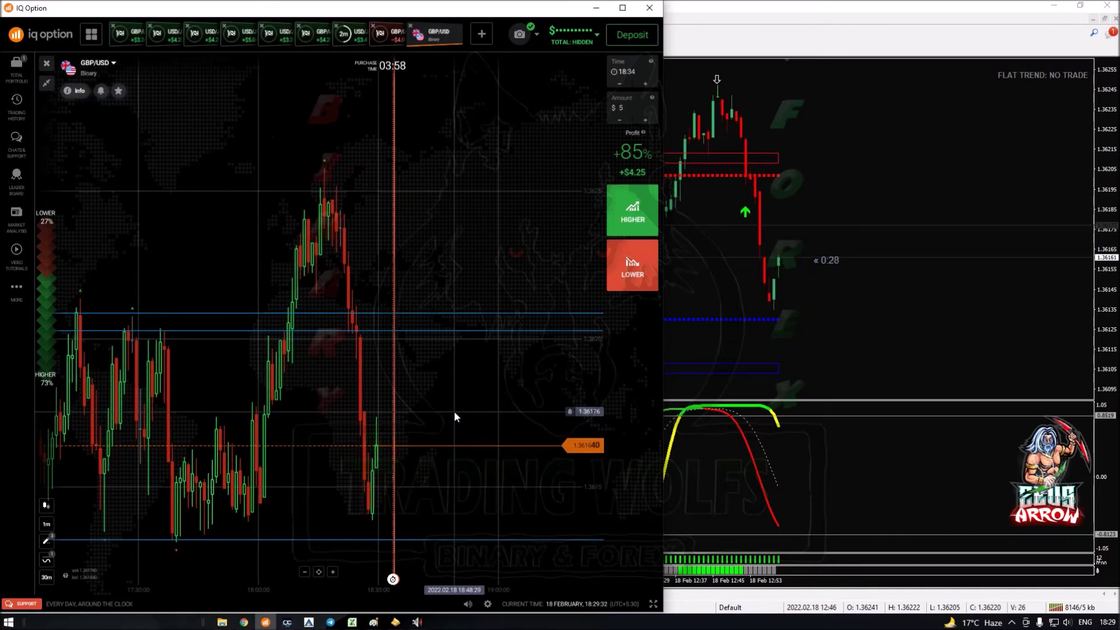
click(353, 34)
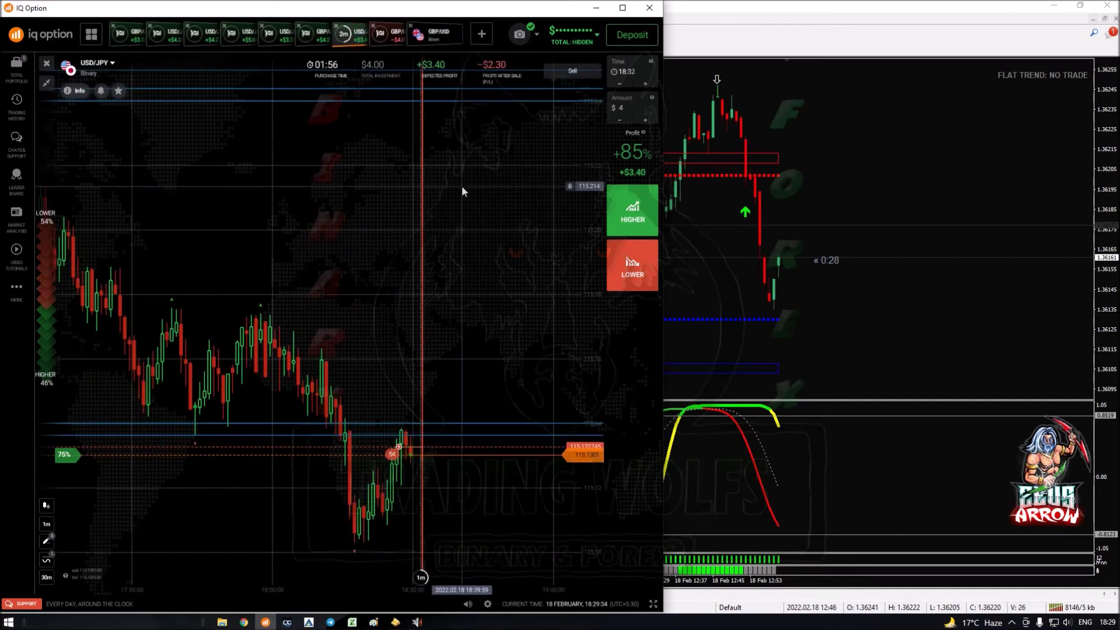
click(438, 34)
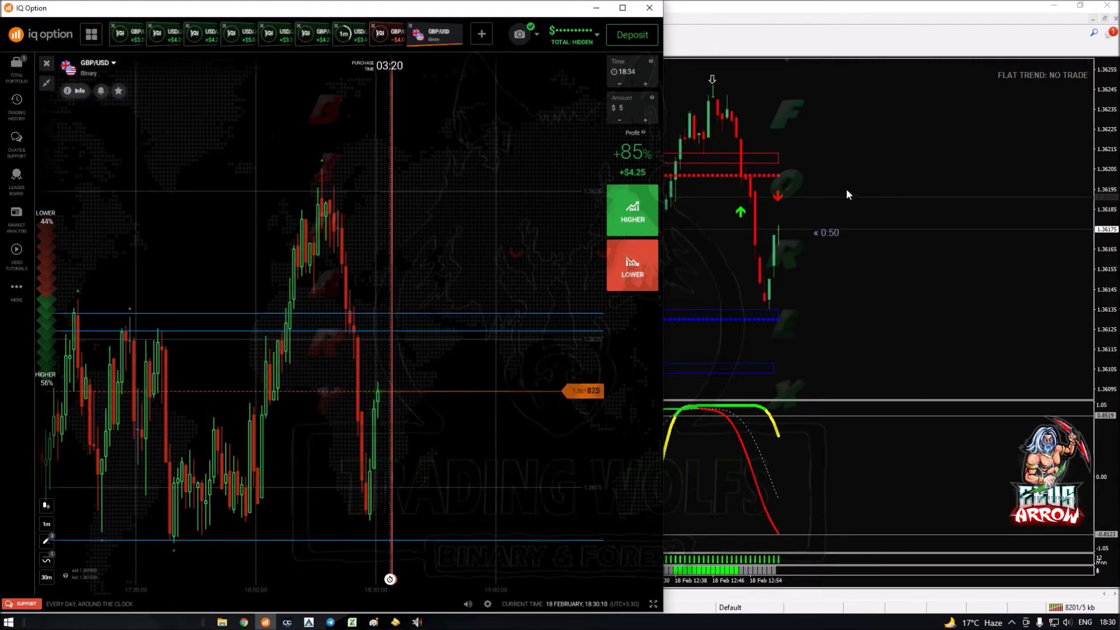
click(347, 36)
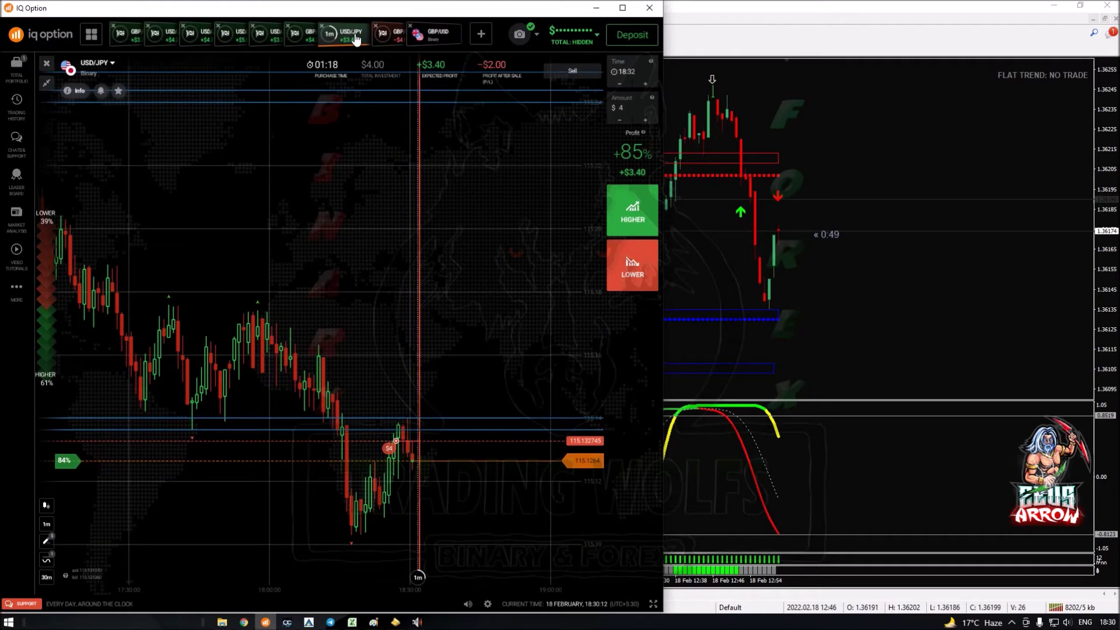
click(390, 35)
click(439, 40)
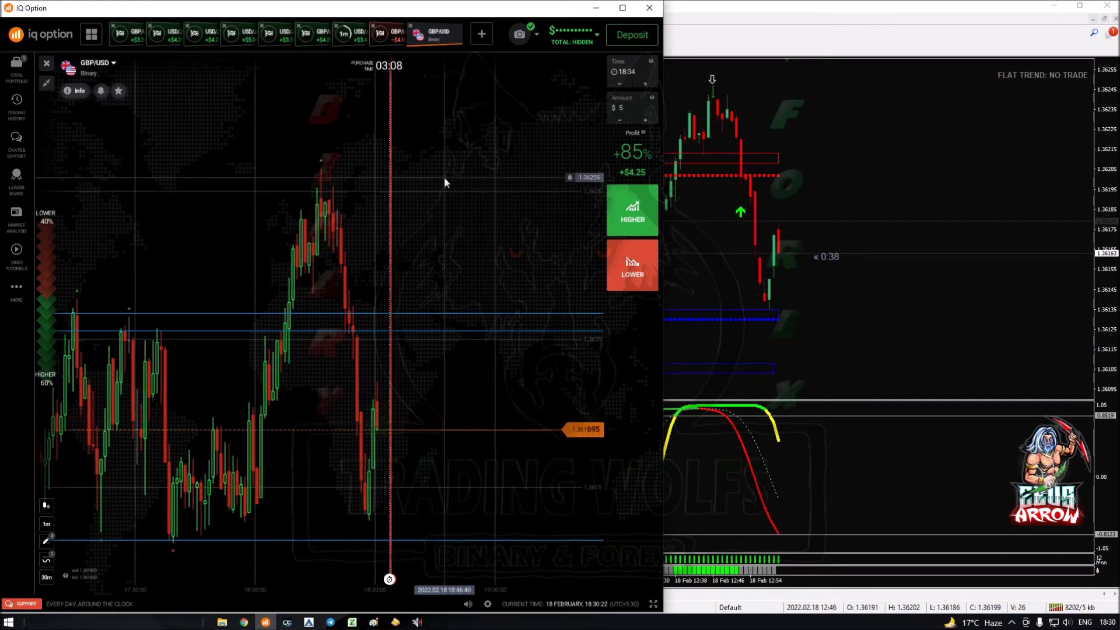
click(351, 41)
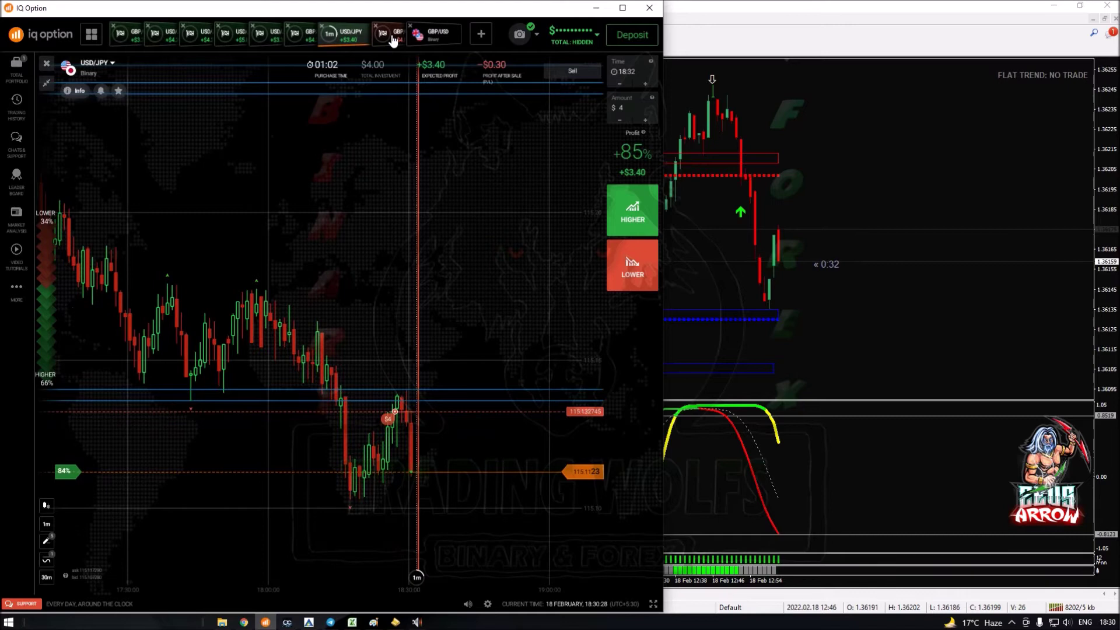
click(417, 38)
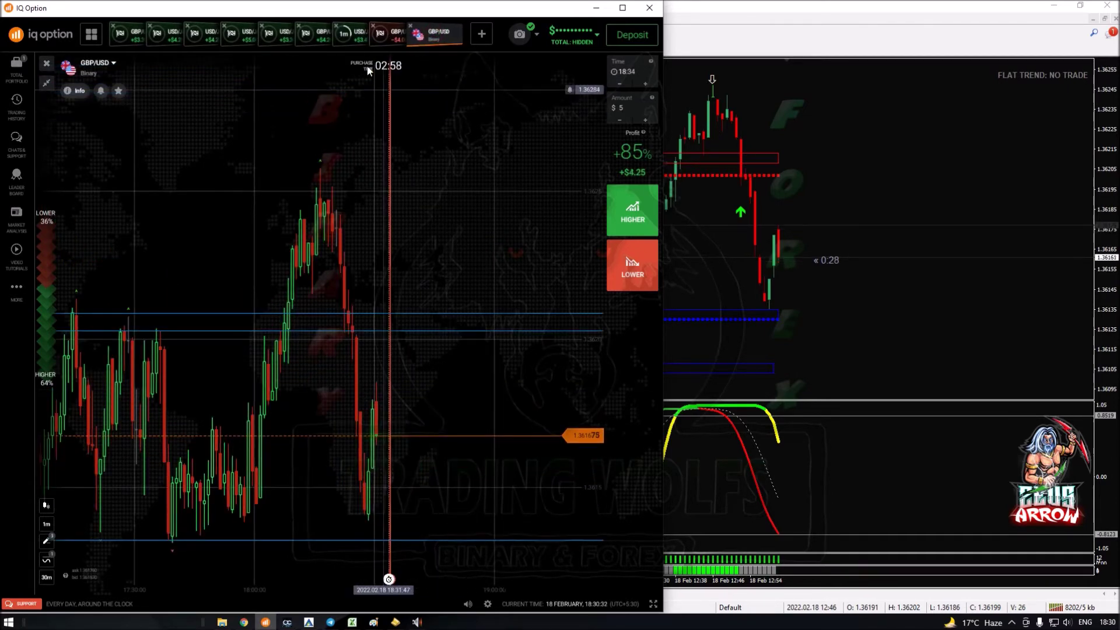
click(351, 40)
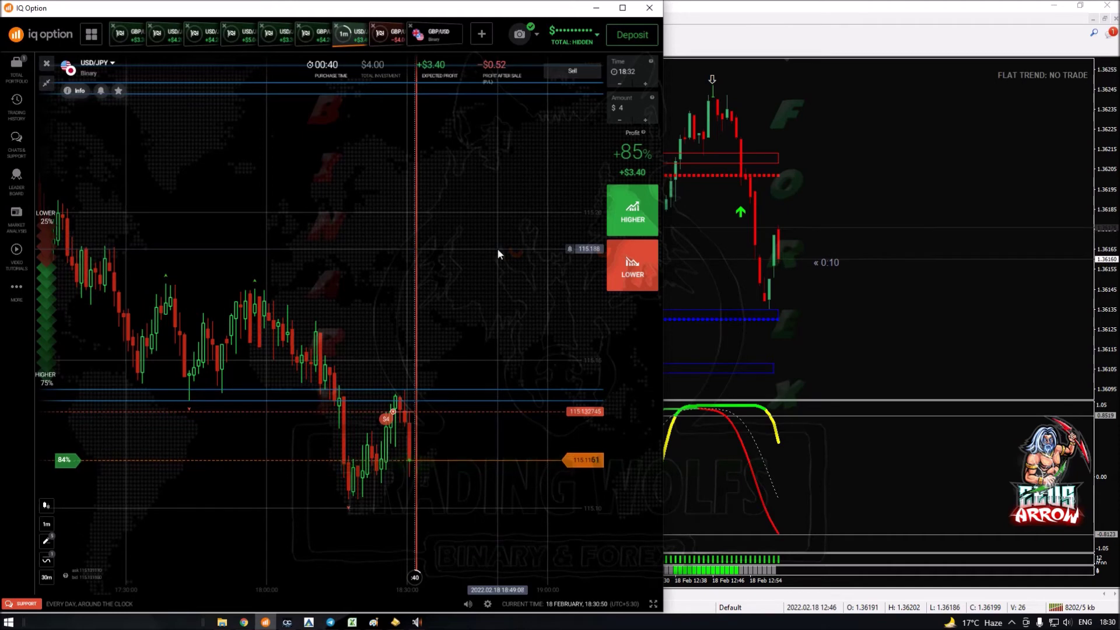
- Switch to MetaTrader, change its GBPUSD chart to USDJPY, and return to IQ Option
click(862, 184)
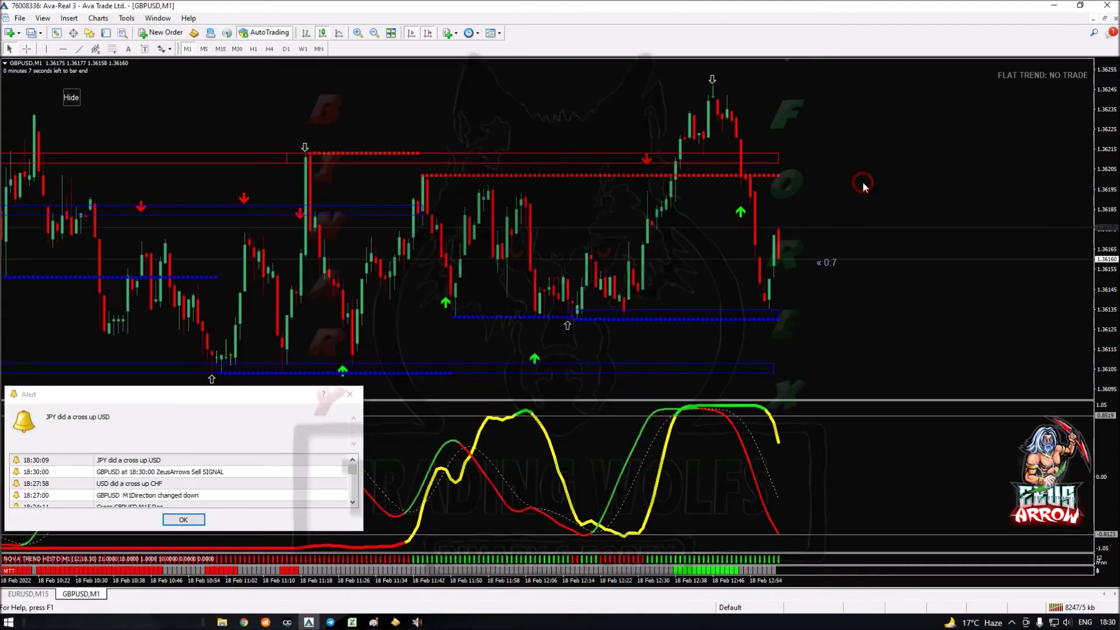
click(77, 99)
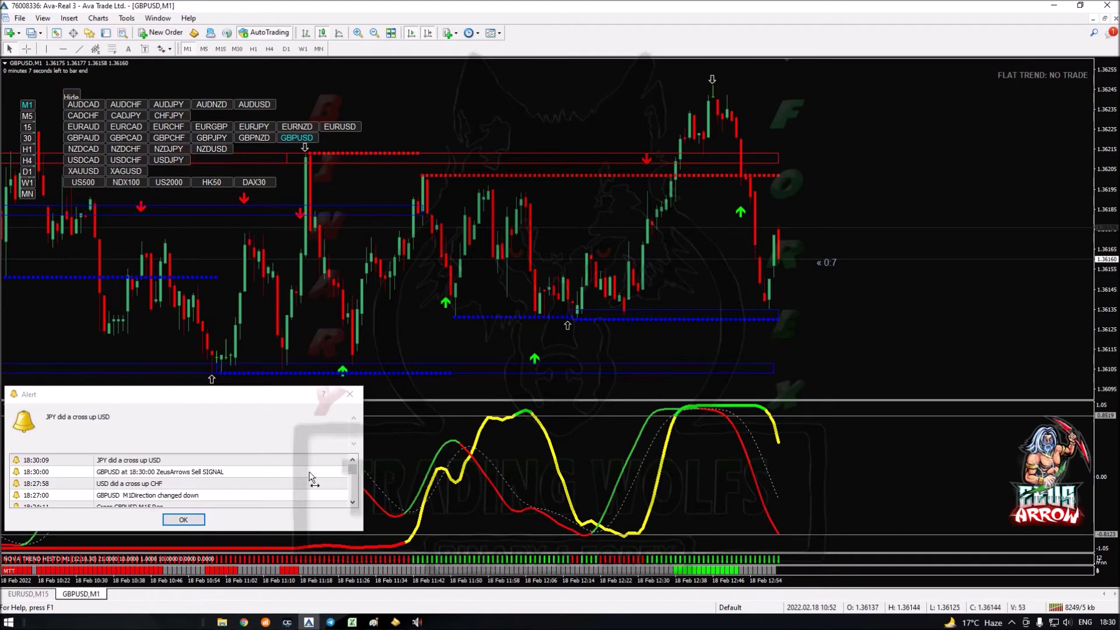
click(265, 622)
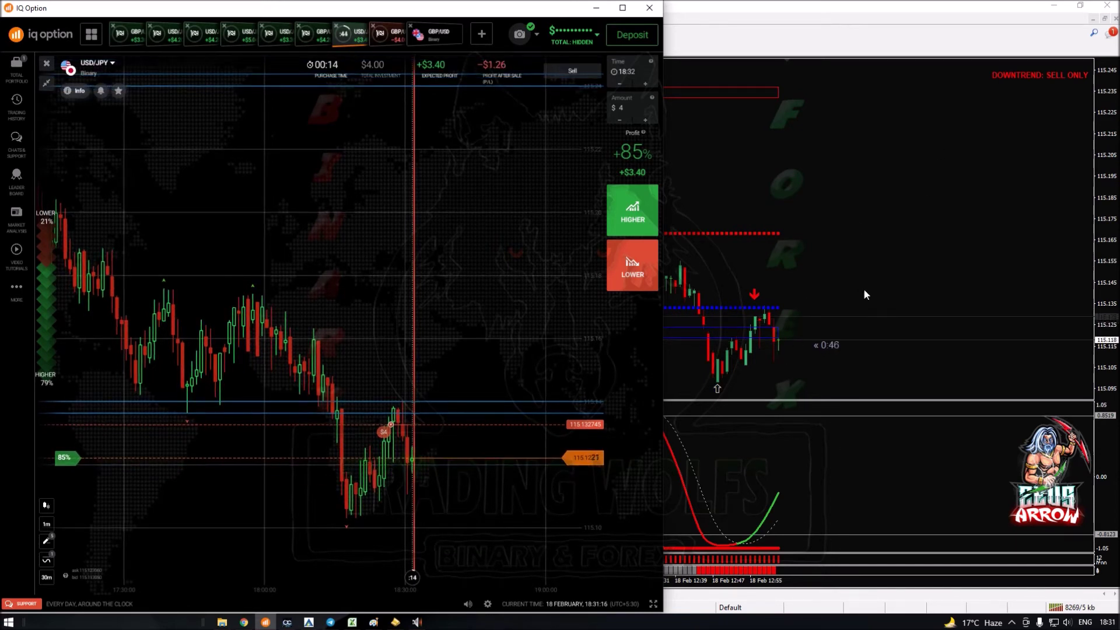
- Check the GBP/USD chart and the outcome of the $4 USD/JPY trade, ending on the GBP/USD chart
click(434, 37)
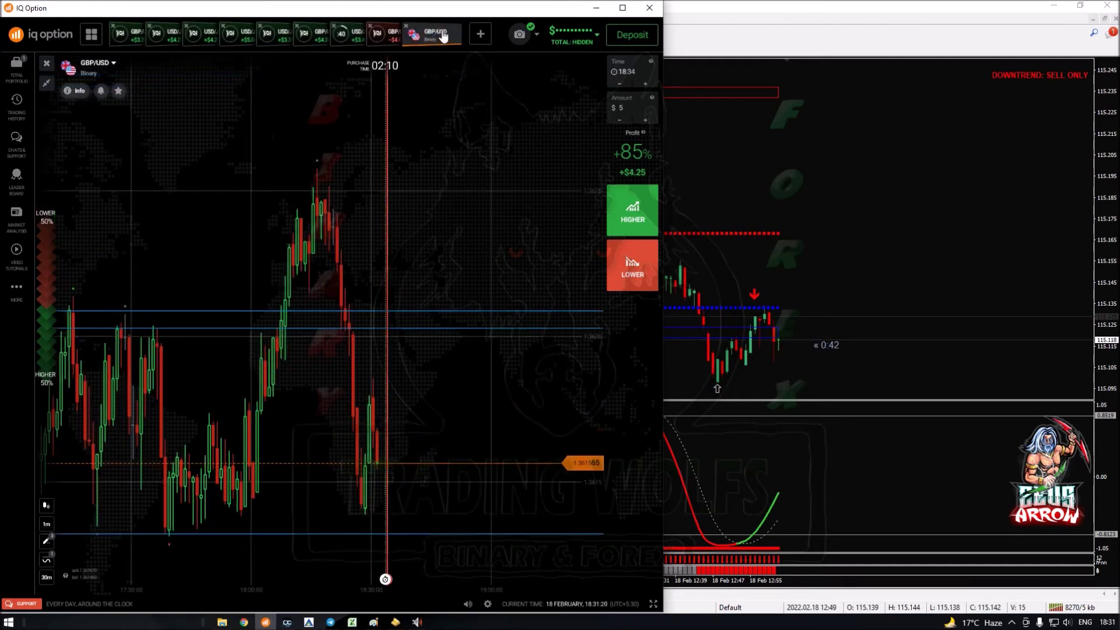
click(356, 41)
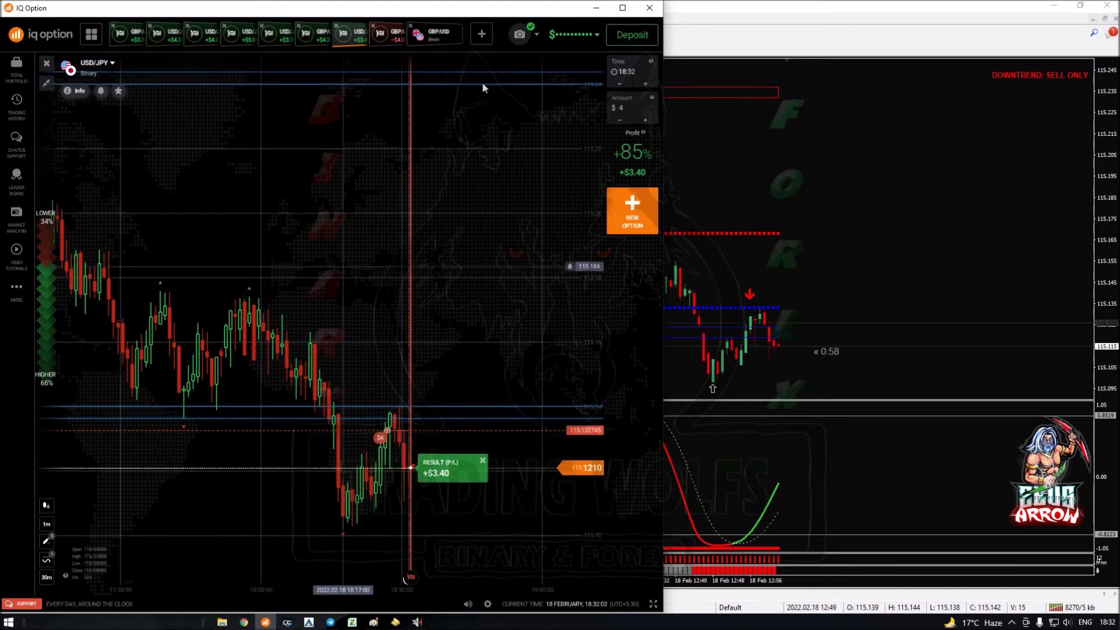
click(435, 34)
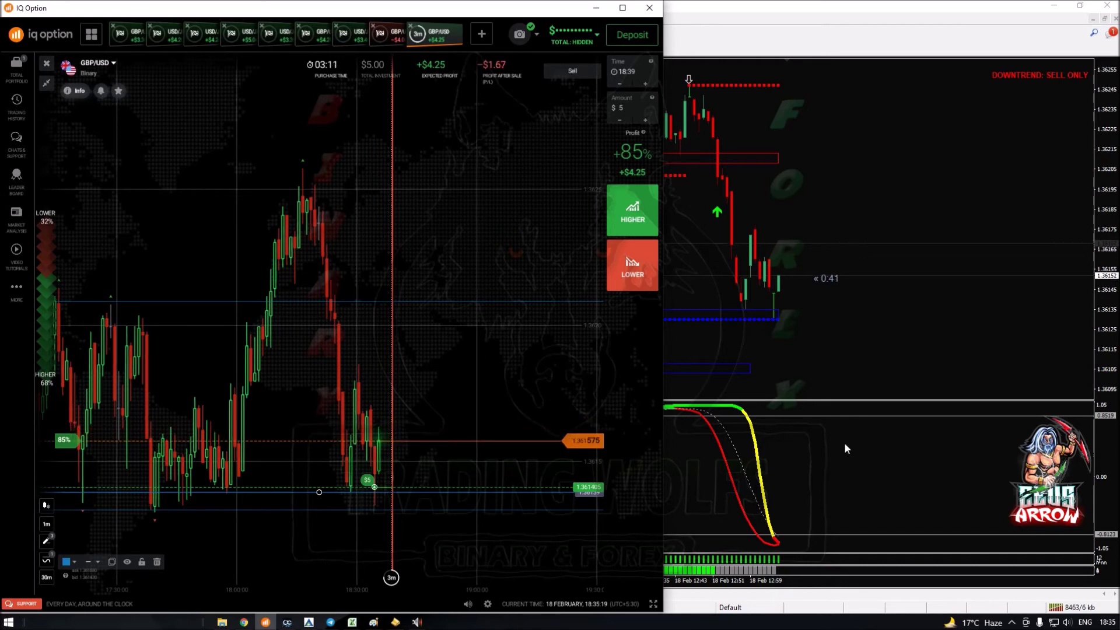
- Examine the recent candles around the open $5 GBP/USD trade in IQ Option and on the MetaTrader chart
scroll(542, 368, up, 1)
scroll(543, 365, up, 2)
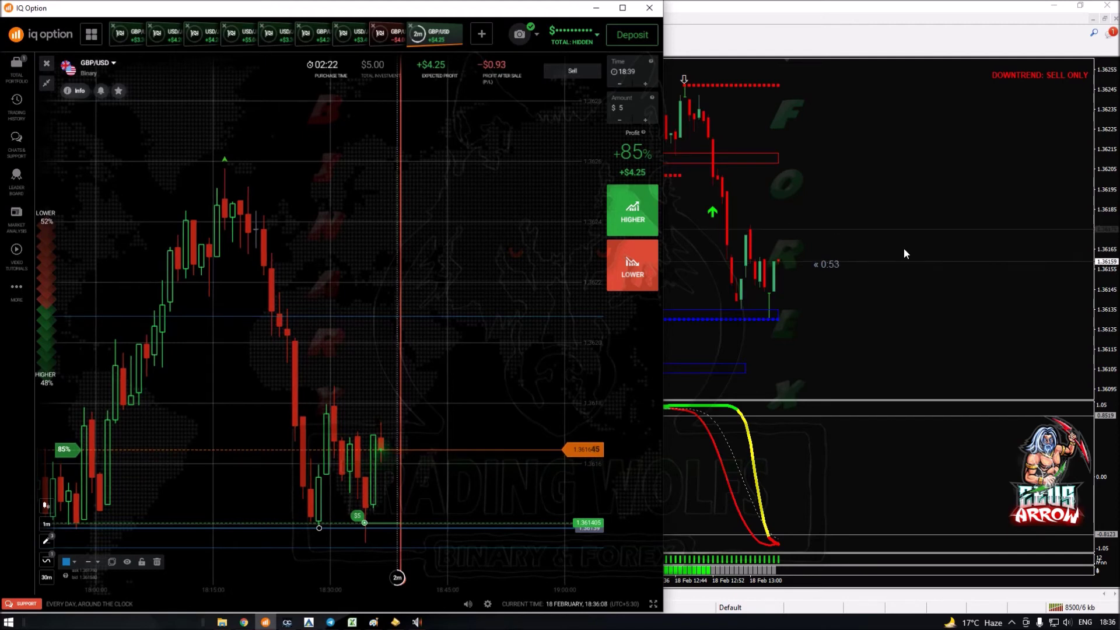
scroll(904, 254, up, 2)
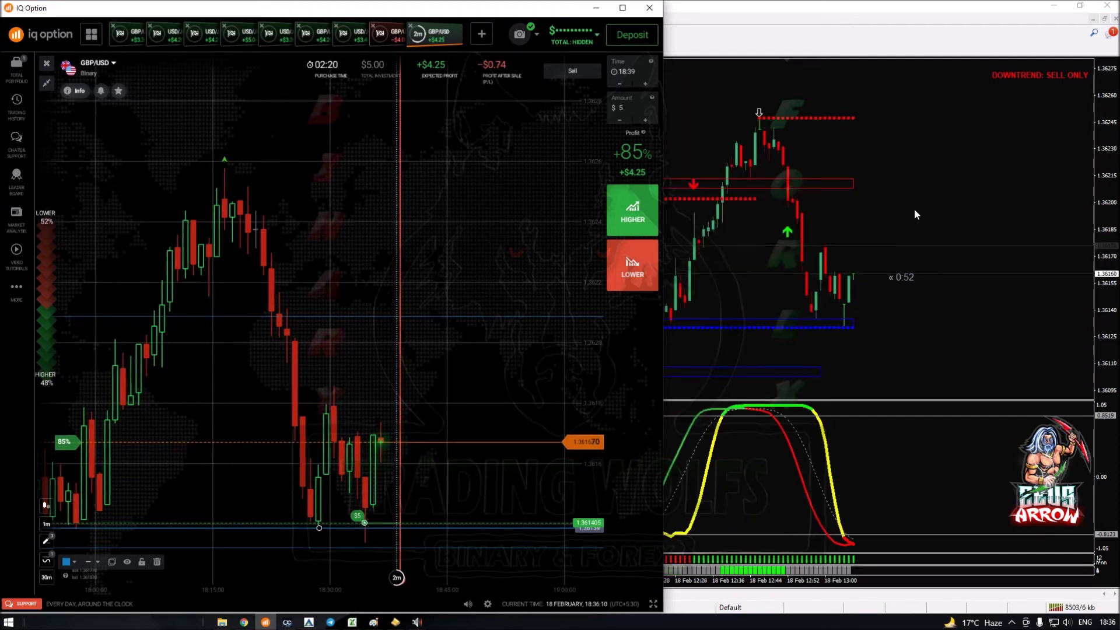
scroll(915, 209, up, 2)
scroll(934, 146, down, 3)
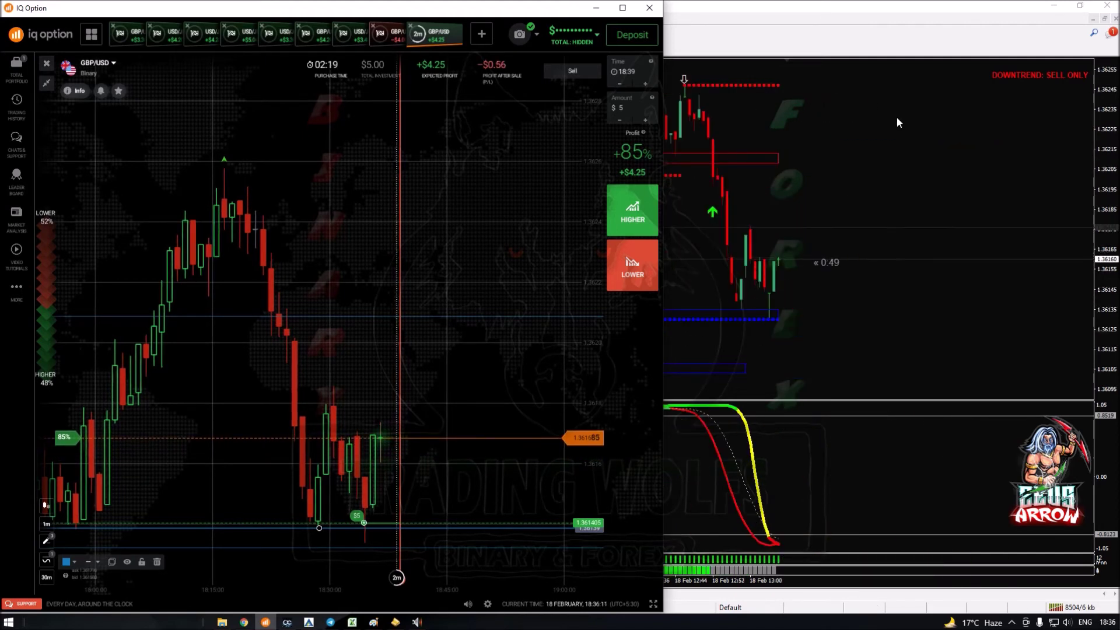
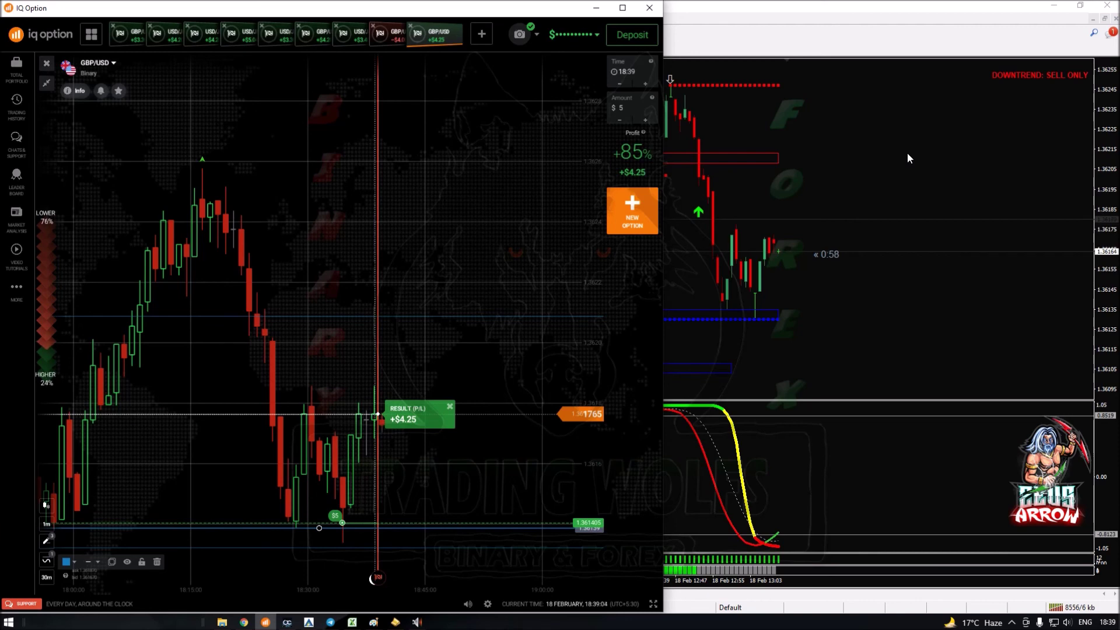
- Switch to The ZeusArrow_Daily_Trade_Manager.xls in Excel and fill the day 24 cell with green
click(353, 621)
click(74, 297)
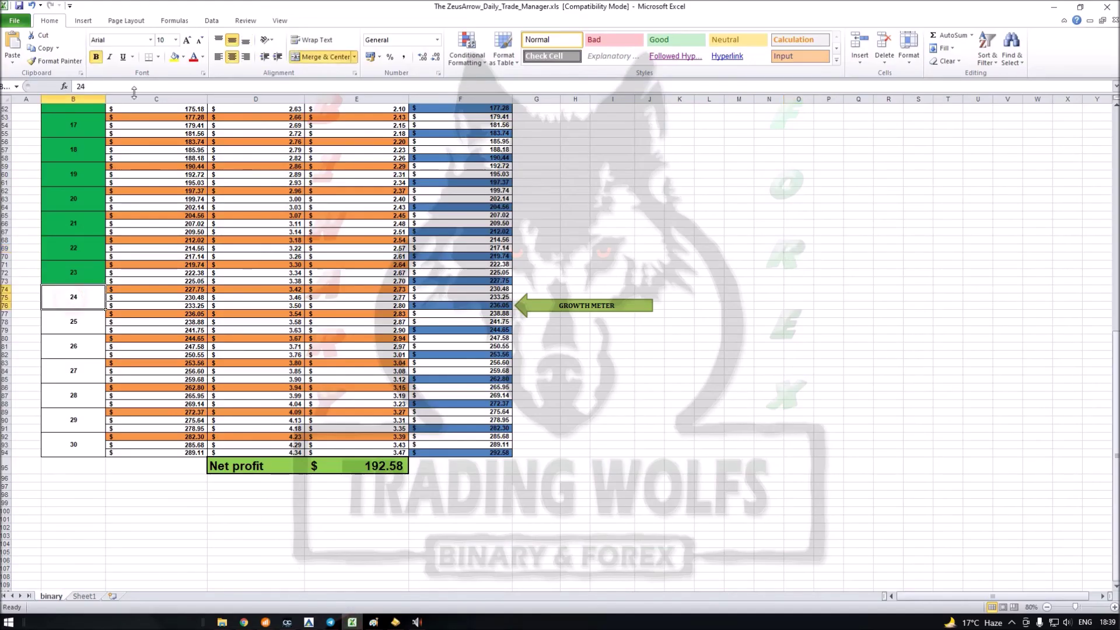
click(183, 56)
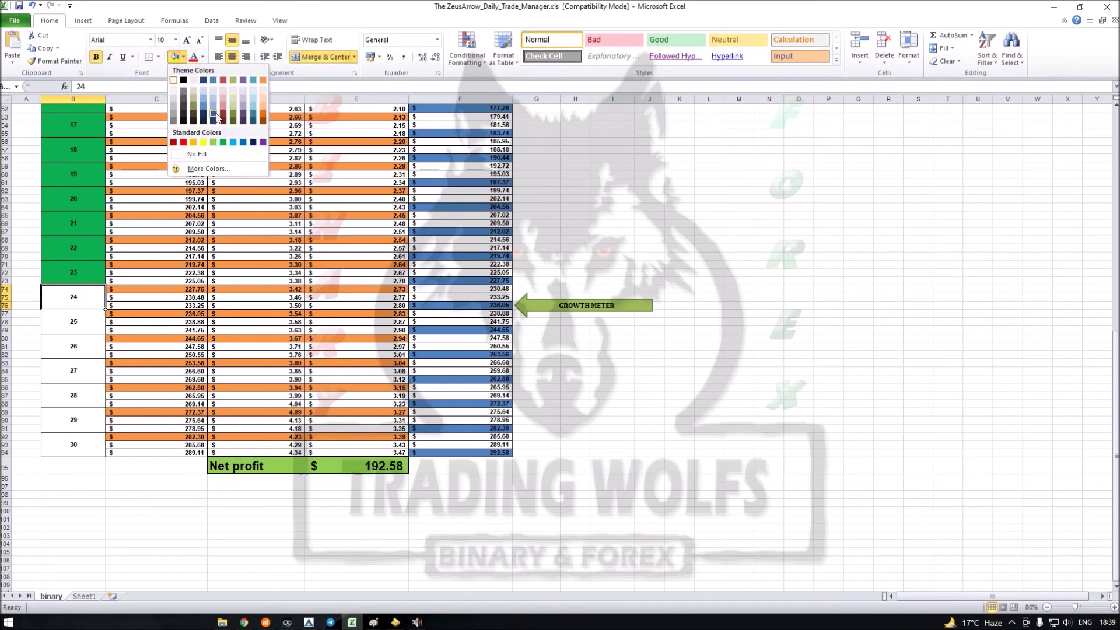
click(225, 142)
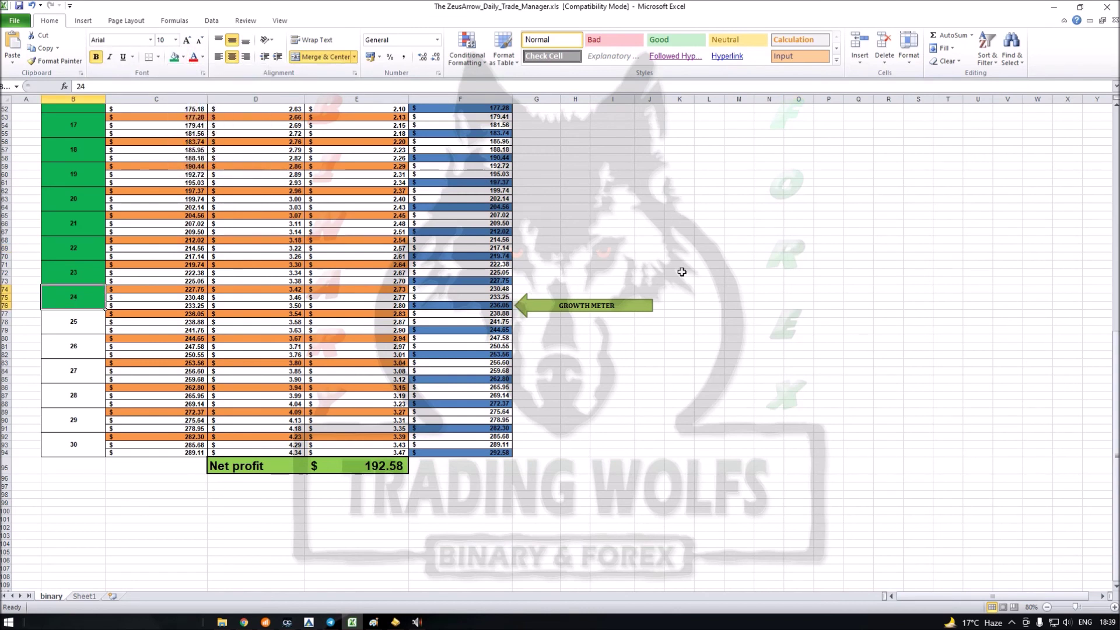